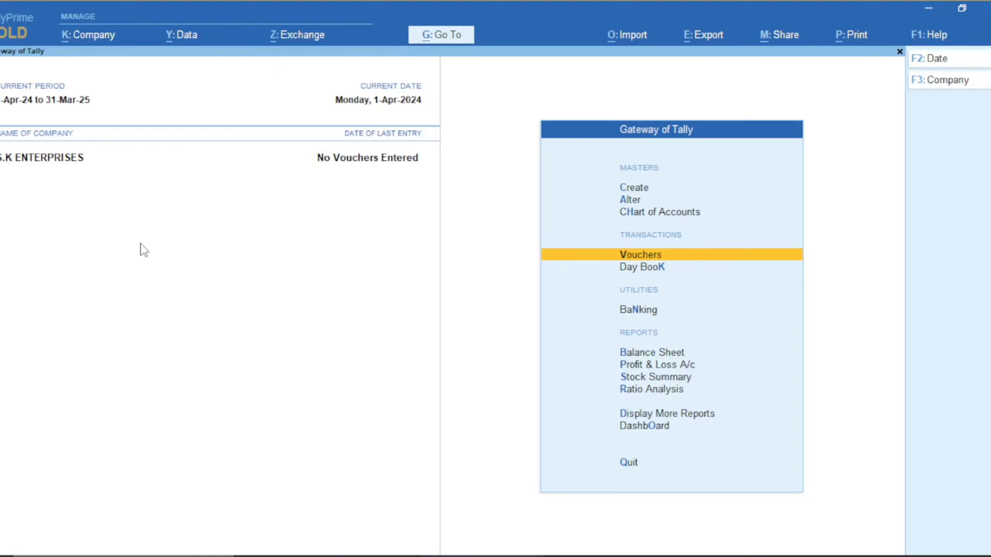
Load the TallyVault company ABC from Select Company, entering its password
{"action": "key", "text": "F3"}
{"action": "key", "text": "Up"}
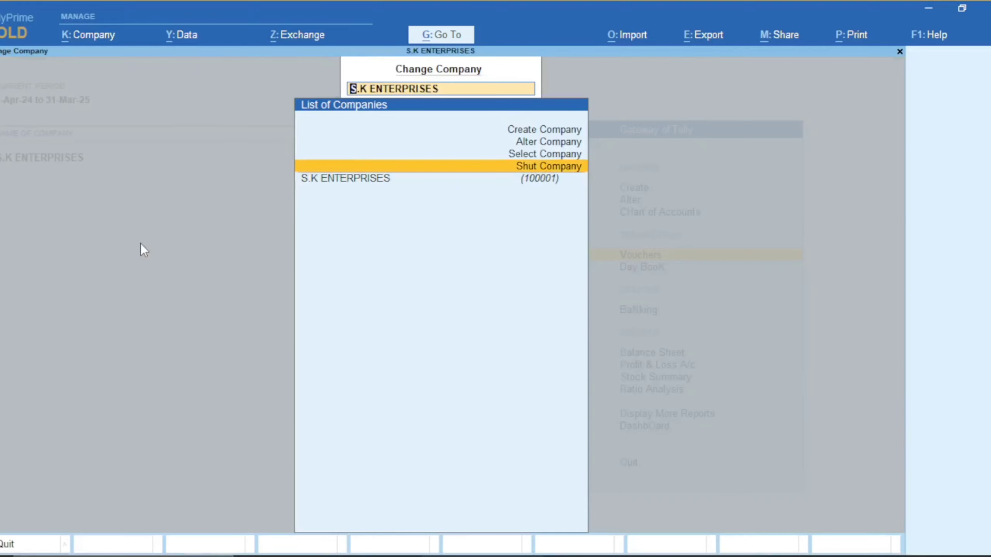
{"action": "key", "text": "Up"}
{"action": "key", "text": "Return"}
{"action": "key", "text": "Return"}
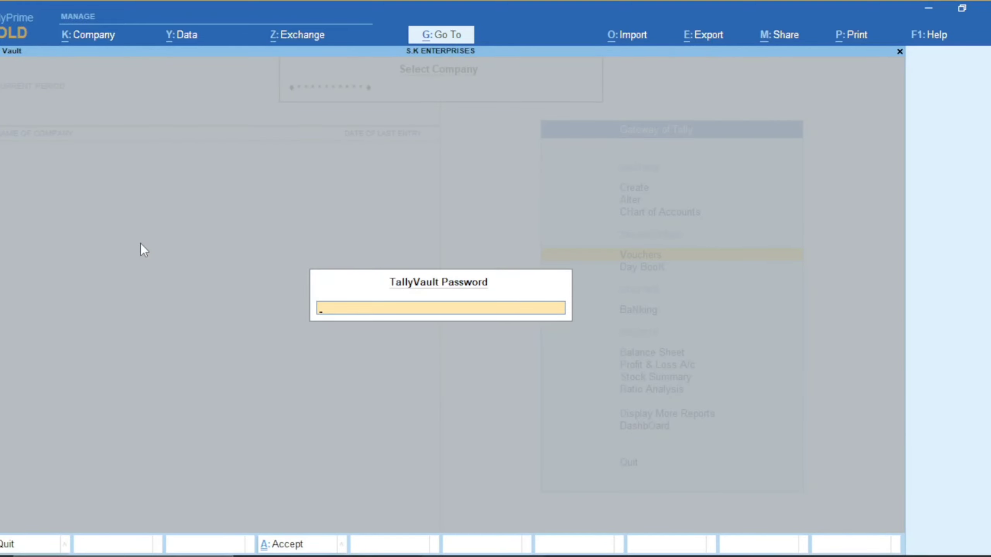
{"action": "type", "text": "*****"}
{"action": "key", "text": "Return"}
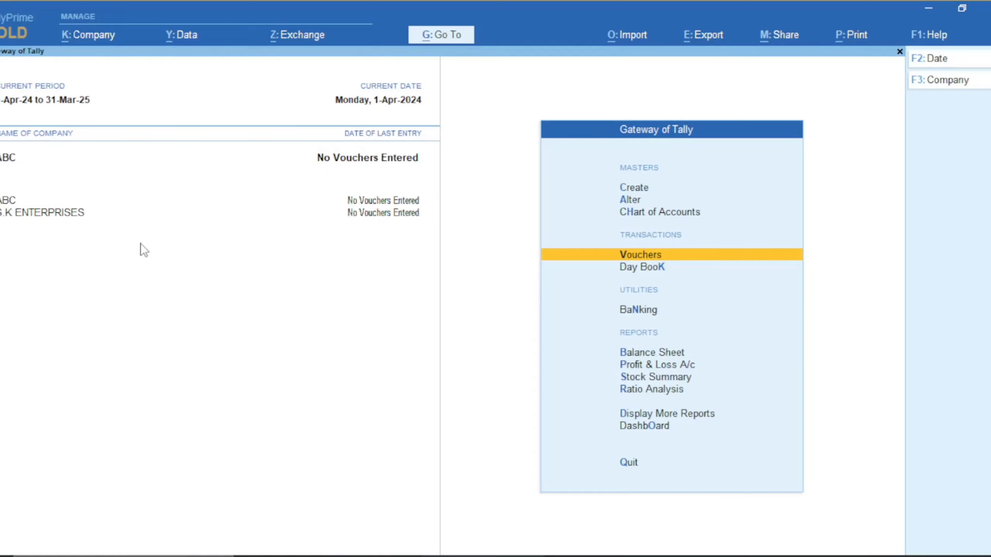
{"action": "key", "text": "Up"}
{"action": "key", "text": "Up"}
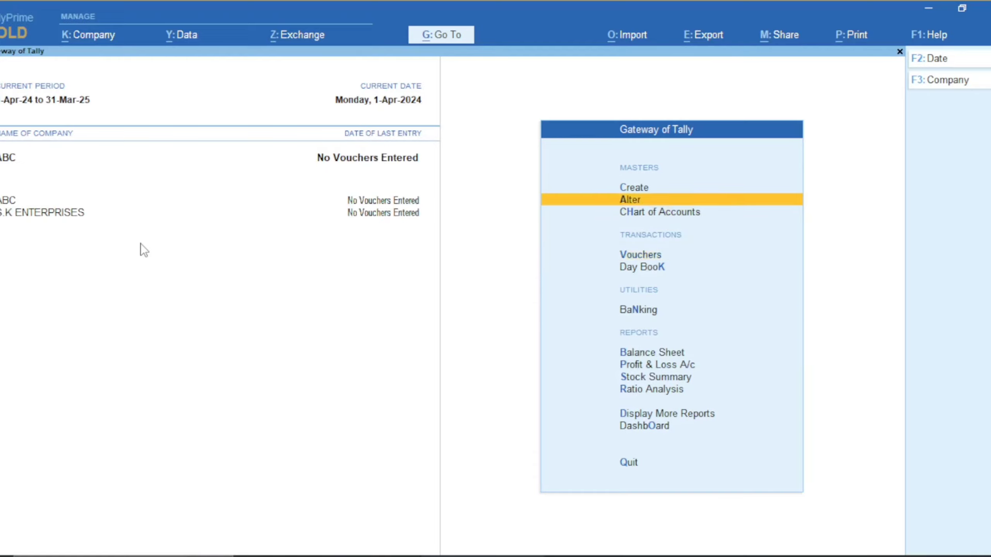
{"action": "key", "text": "Return"}
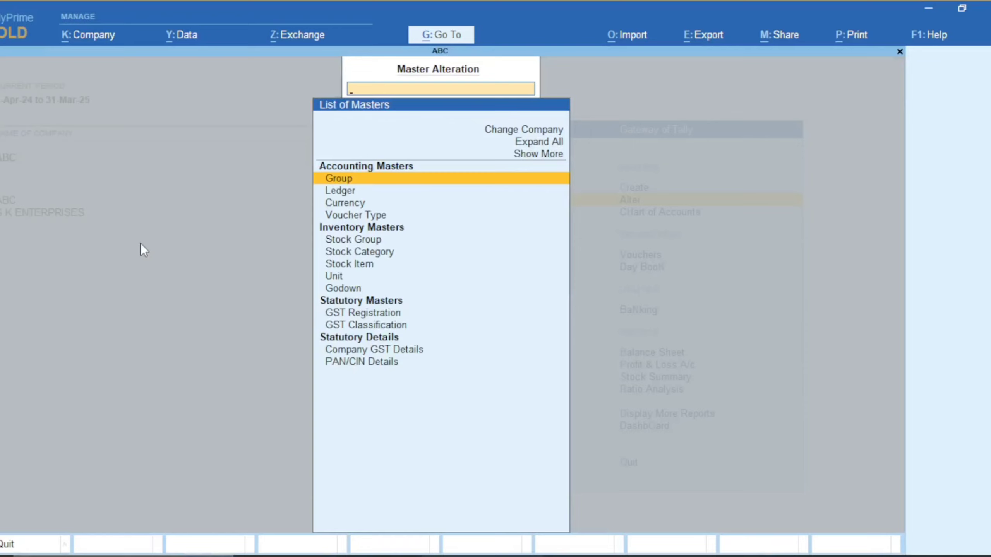
{"action": "key", "text": "Down"}
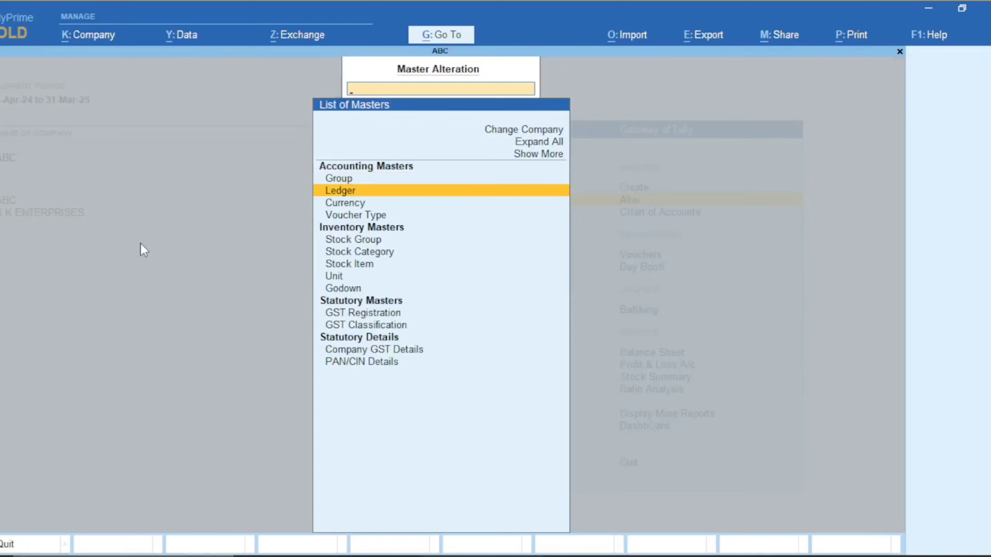
{"action": "key", "text": "Return"}
{"action": "key", "text": "Down"}
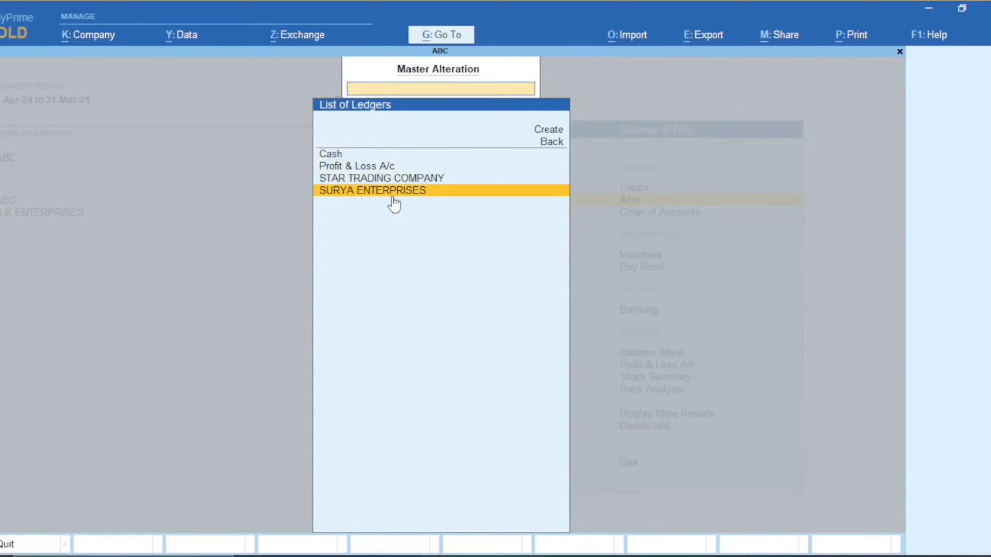
{"action": "key", "text": "Up"}
{"action": "key", "text": "Up"}
{"action": "key", "text": "Up"}
{"action": "key", "text": "Up"}
{"action": "key", "text": "Down"}
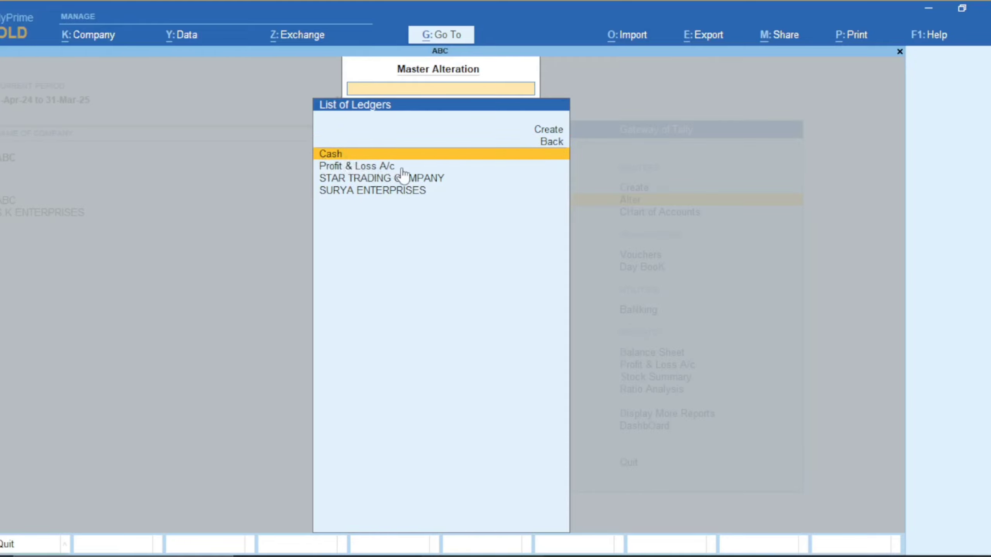
{"action": "key", "text": "Down"}
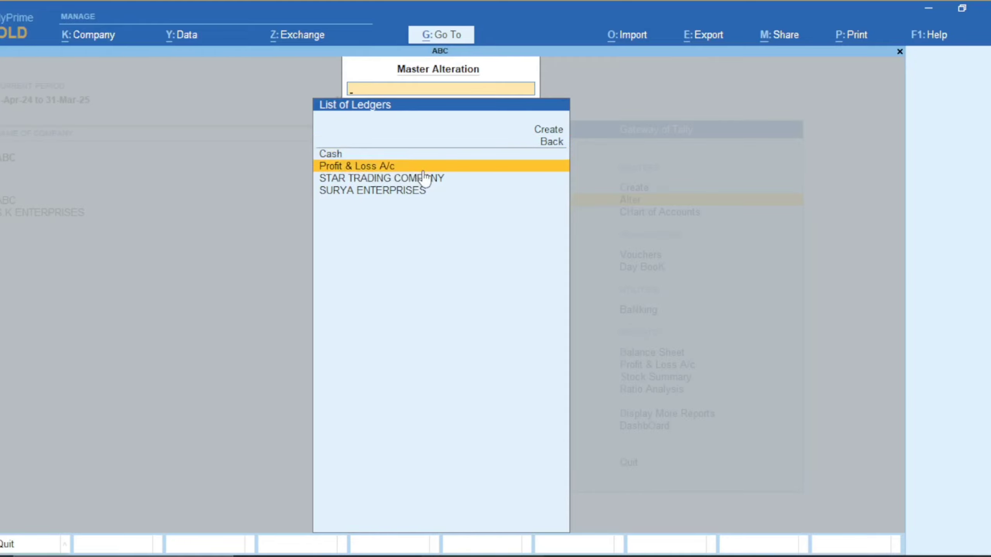
{"action": "key", "text": "Down"}
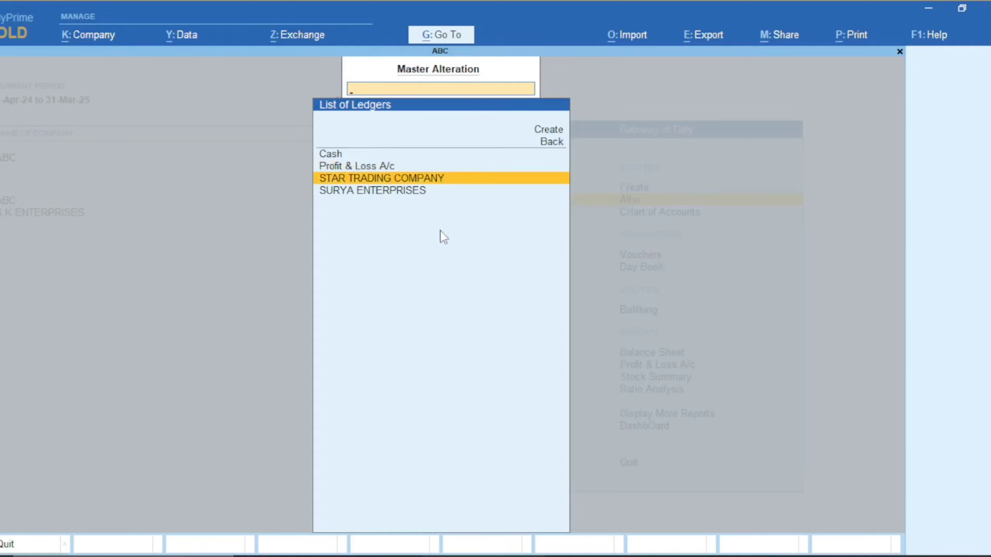
{"action": "key", "text": "Down"}
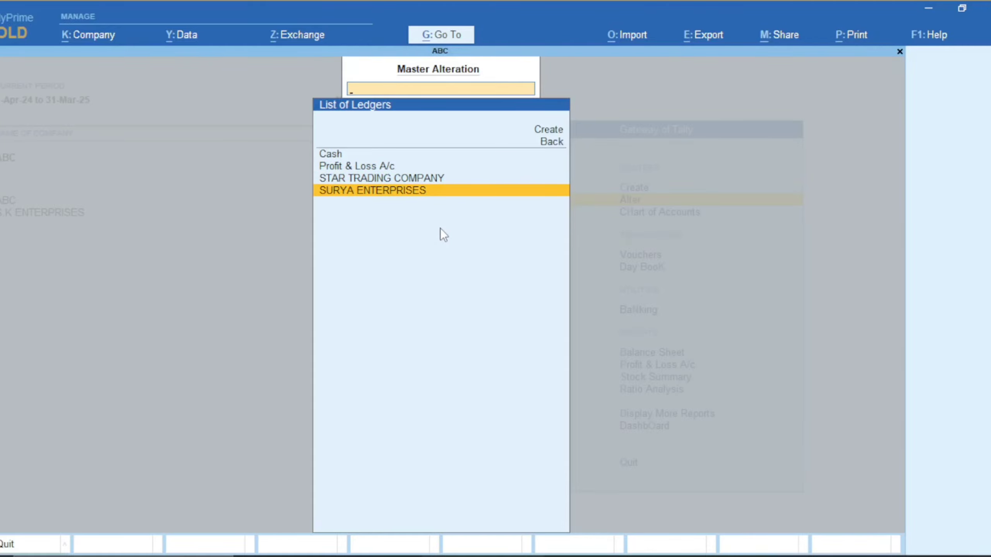
{"action": "key", "text": "Escape"}
{"action": "key", "text": "Escape"}
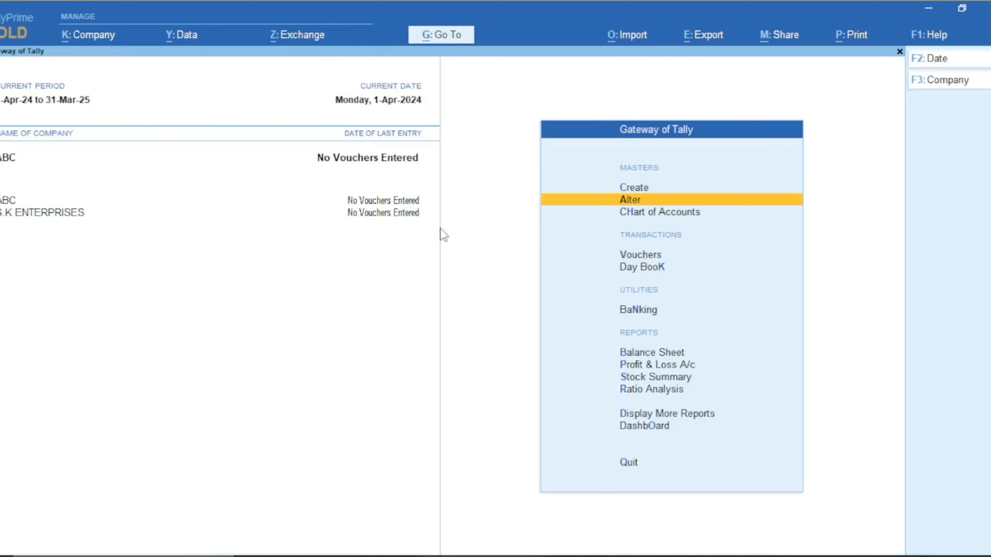
Create a new ledger in ABC and enter the tailor's full name as its name
{"action": "key", "text": "Up"}
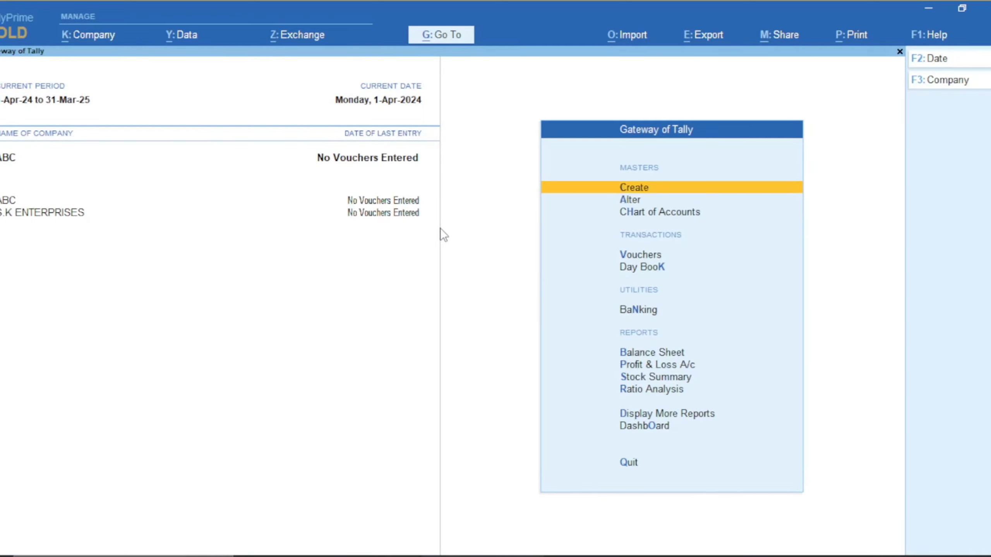
{"action": "key", "text": "Return"}
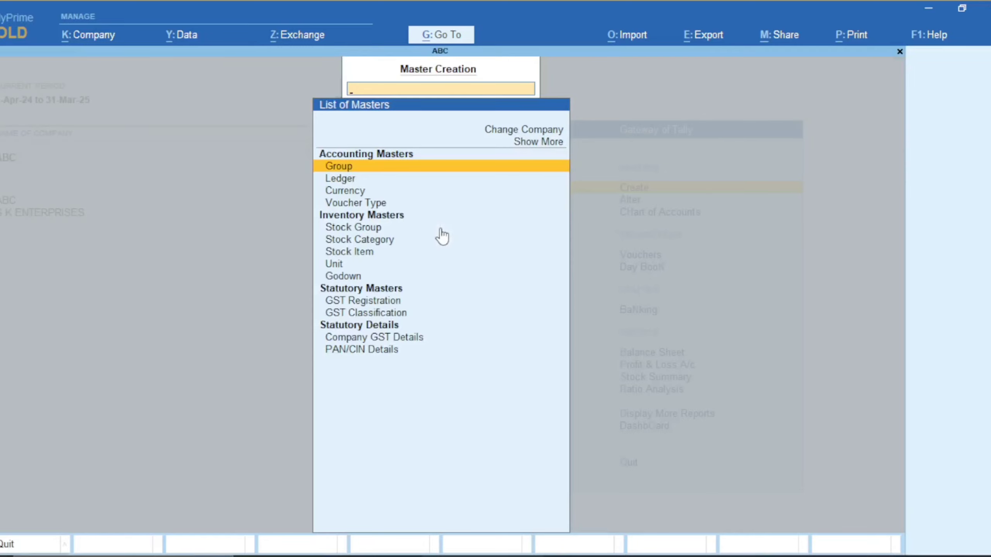
{"action": "key", "text": "Down"}
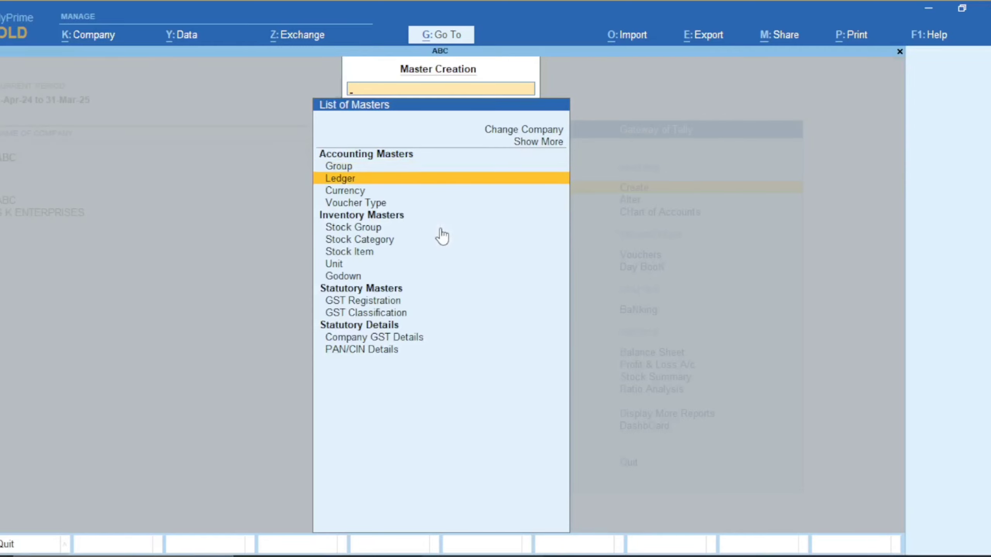
{"action": "key", "text": "Return"}
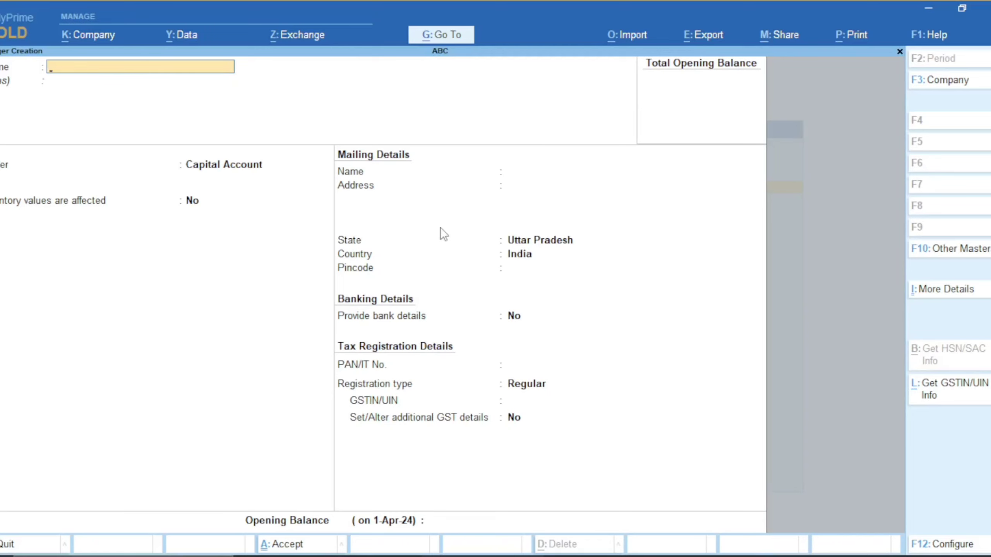
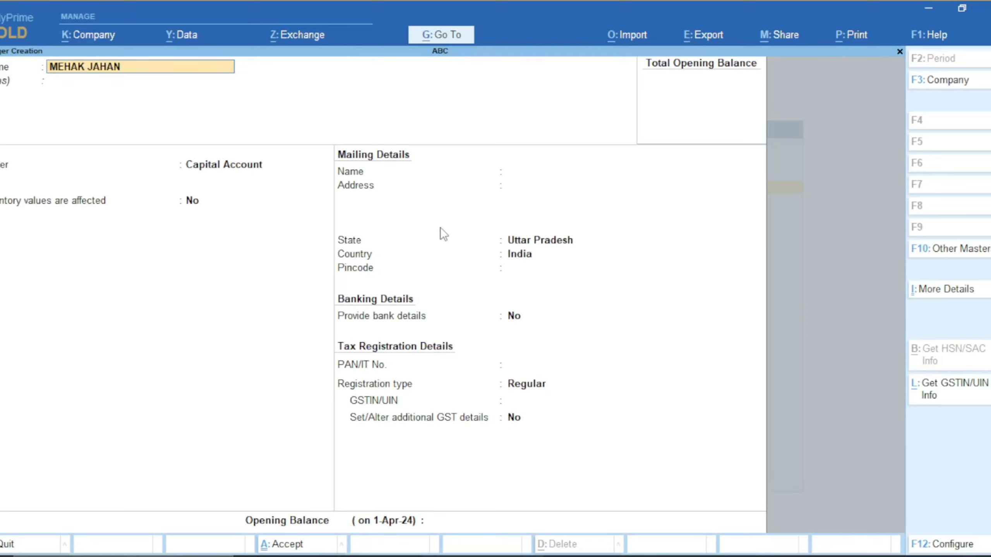
{"action": "type", "text": " TAILOR"}
{"action": "key", "text": "Return"}
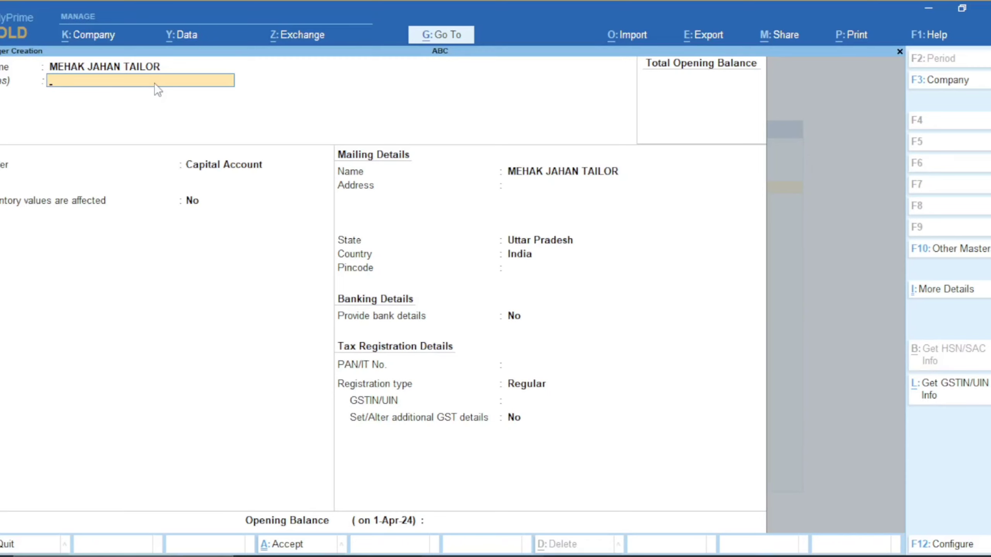
Enter MJK as the ledger alias and move on to the Under field
{"action": "type", "text": "MJK"}
{"action": "key", "text": "Return"}
{"action": "key", "text": "Return"}
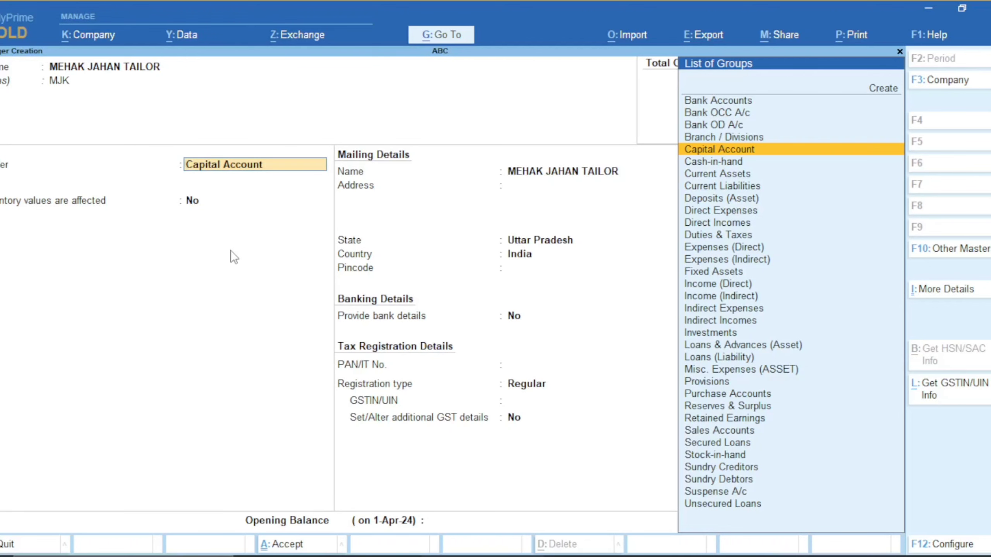
Pick Sundry Creditors as the ledger's group by typing SUND
{"action": "type", "text": "S"}
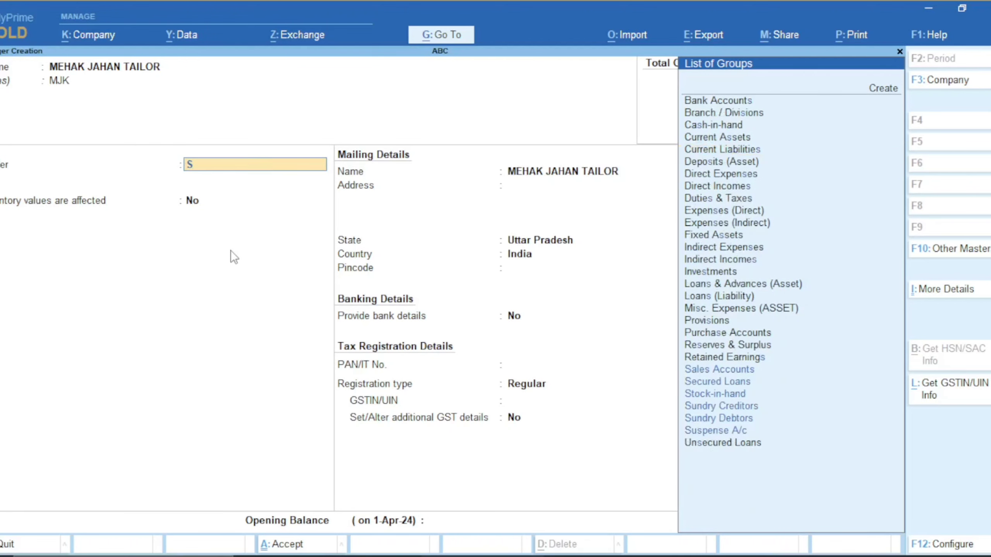
{"action": "type", "text": "UND"}
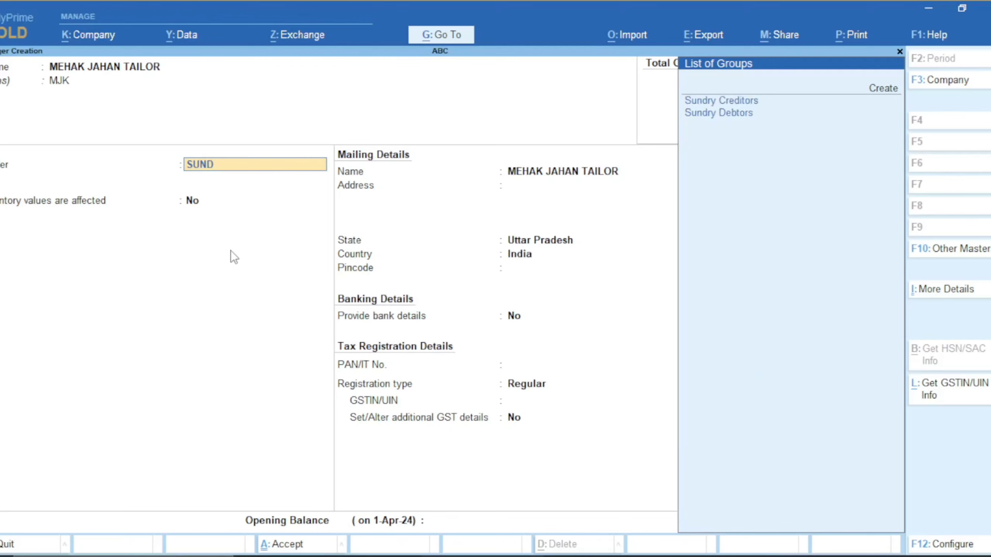
{"action": "key", "text": "Return"}
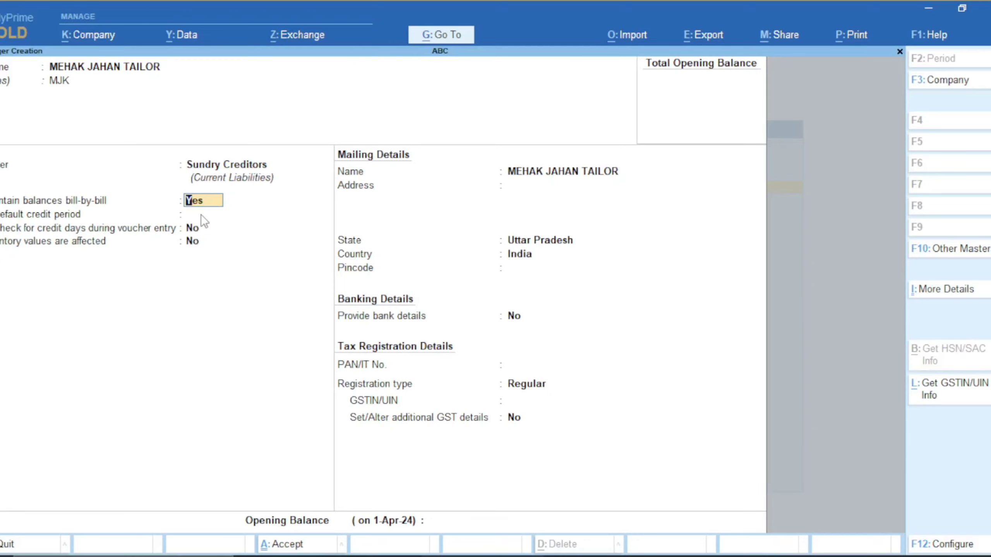
Keep bill-by-bill balances on and enter a 30-day default credit period
{"action": "key", "text": "Return"}
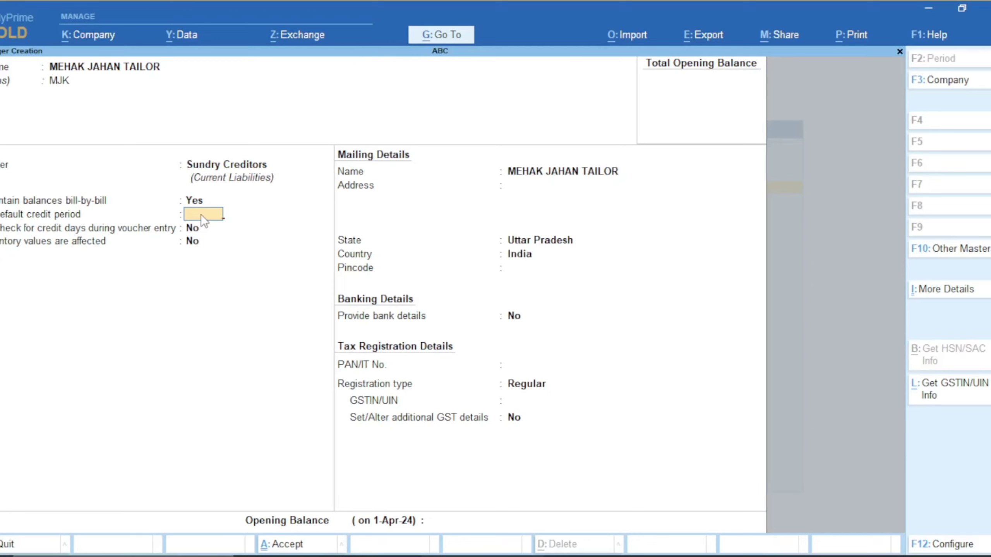
{"action": "type", "text": "30"}
{"action": "key", "text": "Return"}
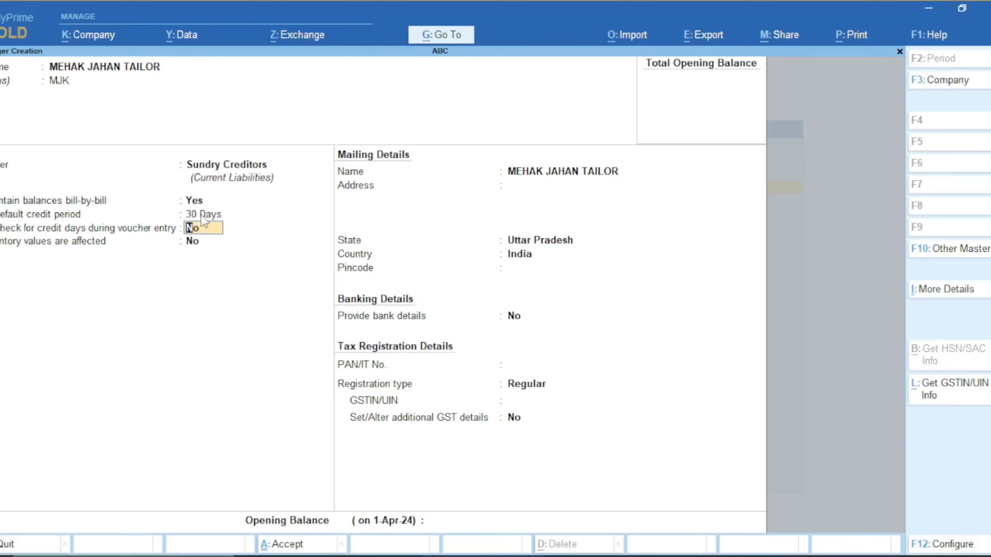
Turn on credit-day checks, keep the mailing name and enter the two-line mailing address
{"action": "type", "text": "Y"}
{"action": "key", "text": "Return"}
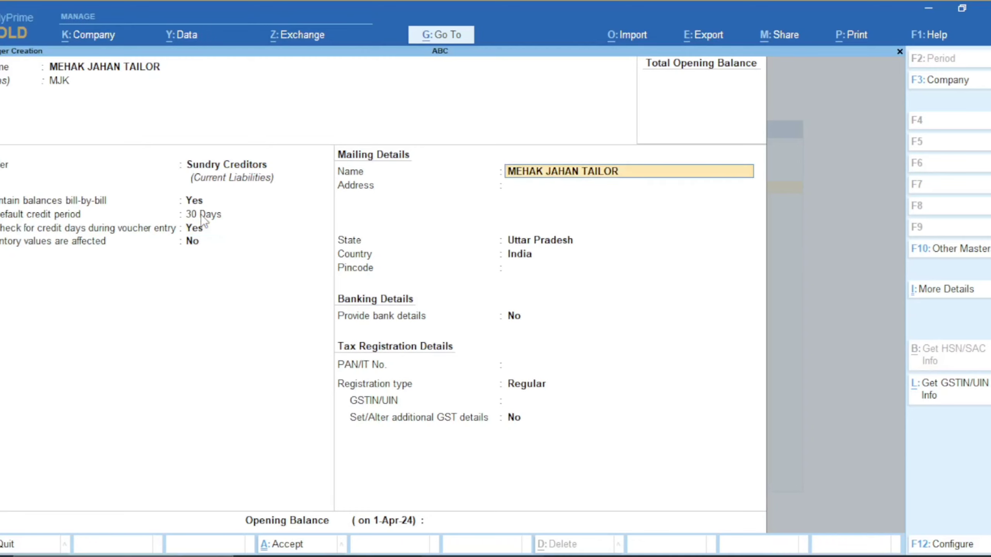
{"action": "key", "text": "Return"}
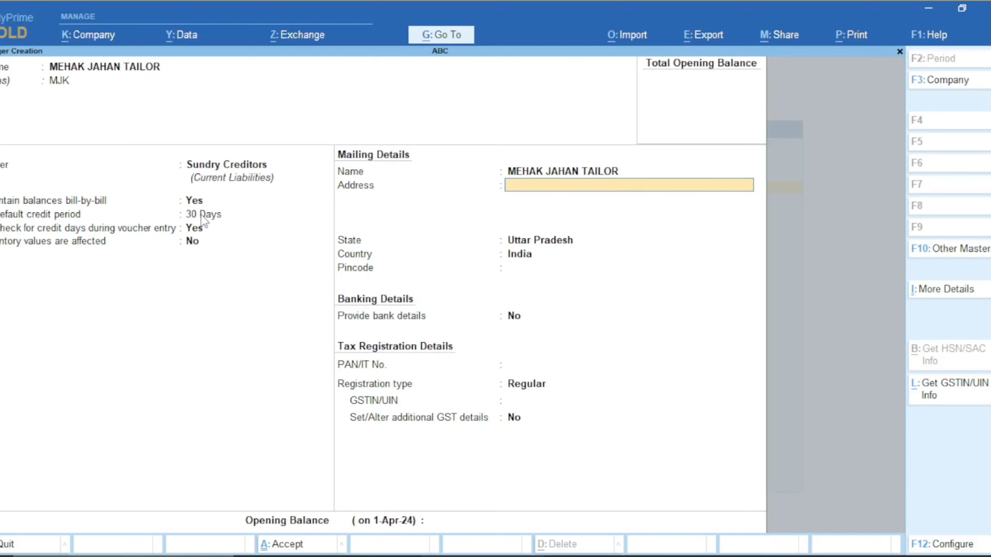
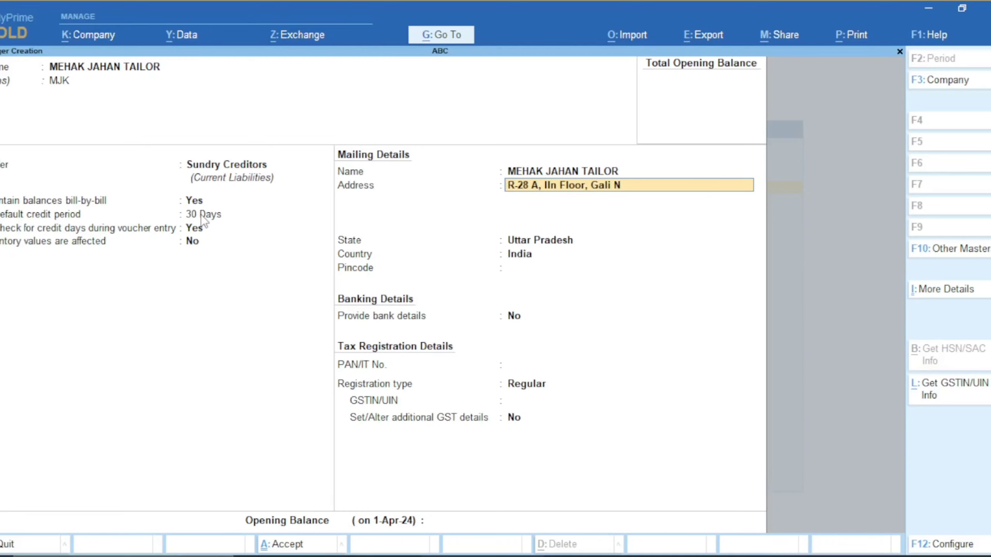
{"action": "key", "text": "Return"}
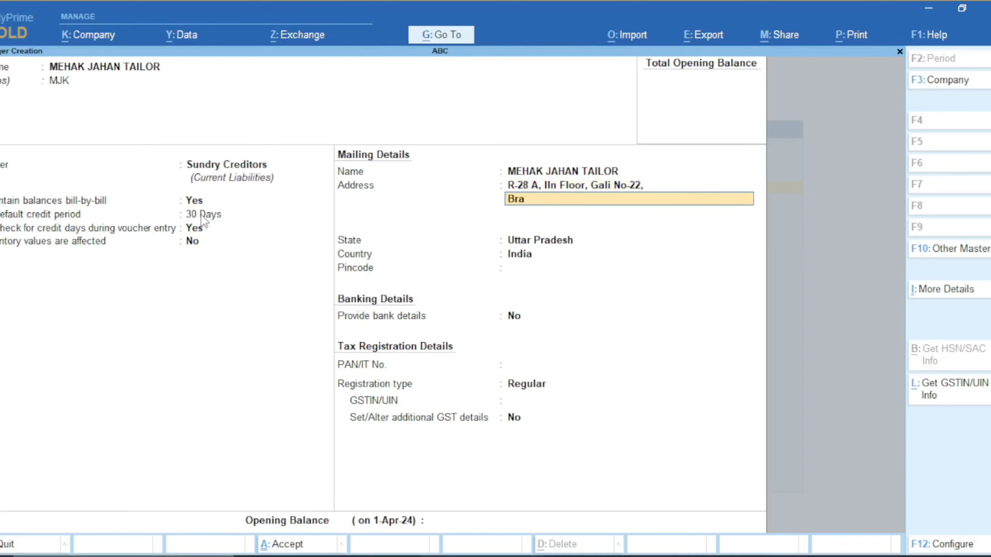
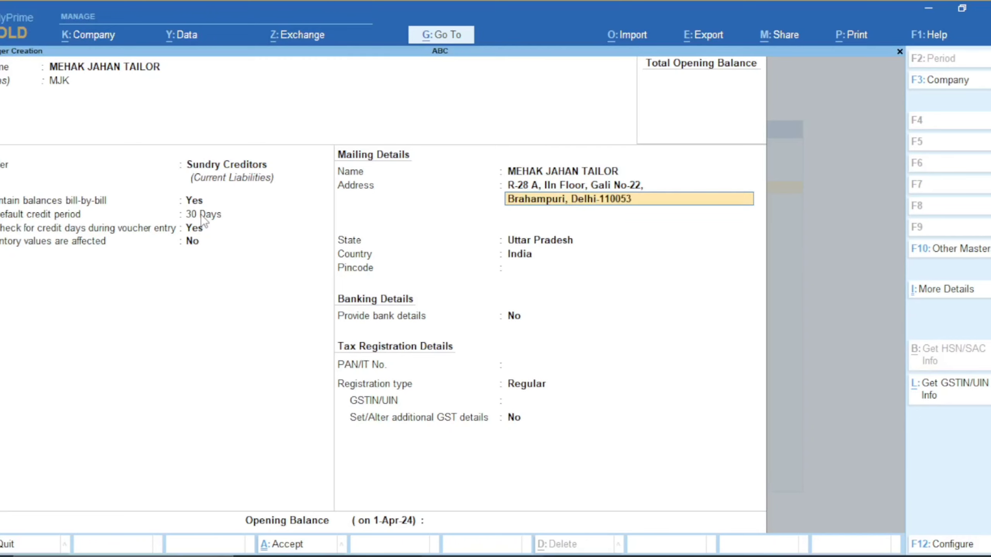
{"action": "key", "text": "Return"}
{"action": "key", "text": "Return"}
Set the state to Delhi and fill in the pincode
{"action": "type", "text": "D"}
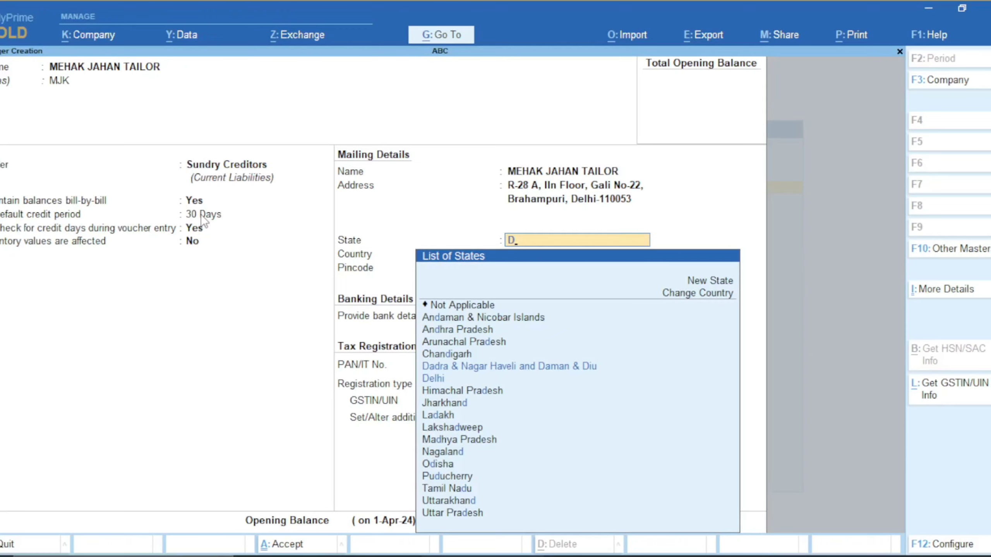
{"action": "type", "text": "e"}
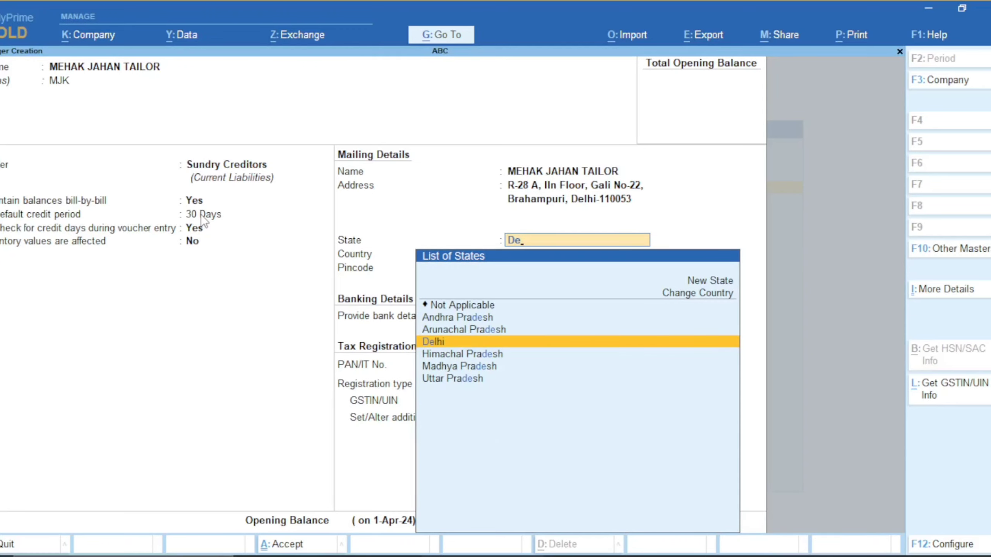
{"action": "key", "text": "Return"}
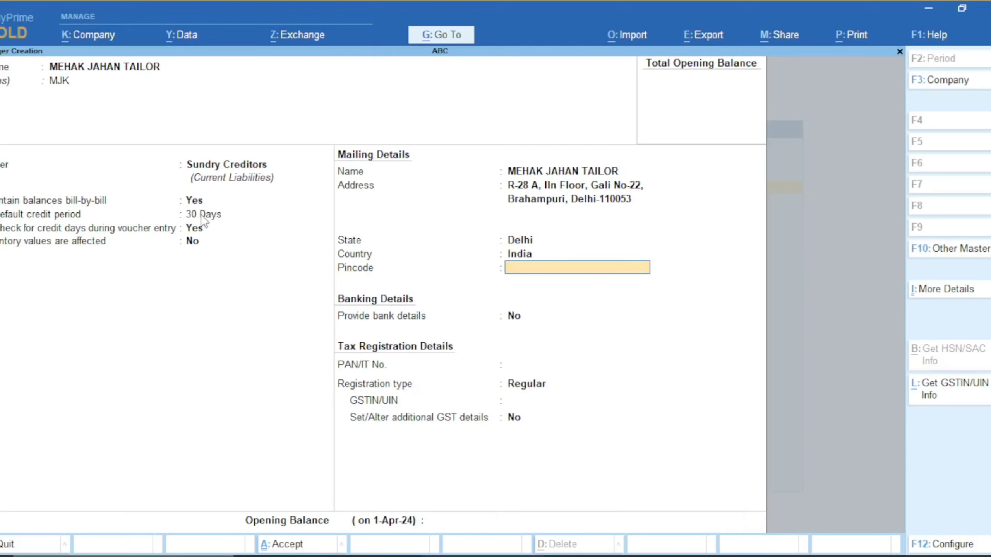
{"action": "type", "text": "110053"}
{"action": "key", "text": "Return"}
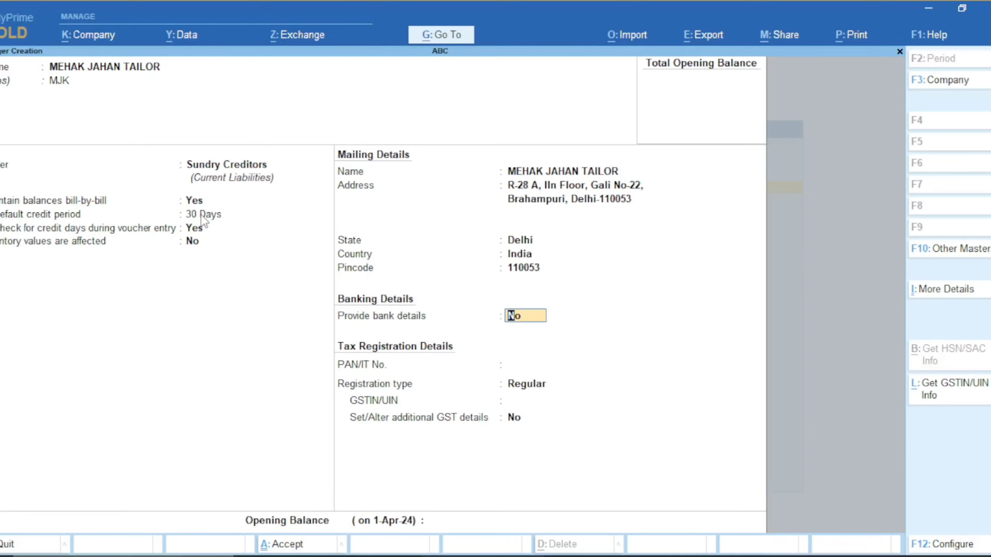
Turn on bank details and enter the party's name as the Ref ID
{"action": "type", "text": "y"}
{"action": "key", "text": "Return"}
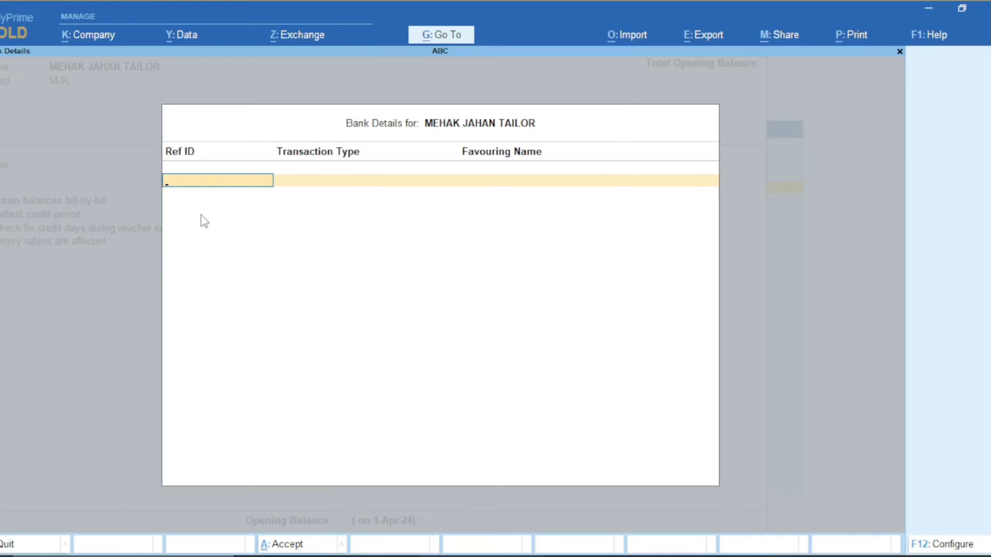
{"action": "type", "text": "Meehk Jaa"}
{"action": "key", "text": "BackSpace"}
{"action": "key", "text": "BackSpace"}
{"action": "key", "text": "BackSpace"}
{"action": "key", "text": "BackSpace"}
{"action": "key", "text": "BackSpace"}
{"action": "key", "text": "BackSpace"}
{"action": "key", "text": "BackSpace"}
{"action": "key", "text": "BackSpace"}
Review the bank details configuration (favouring name Yes, SWIFT code No) and keep its settings
{"action": "left_click", "coordinate": [940, 544]}
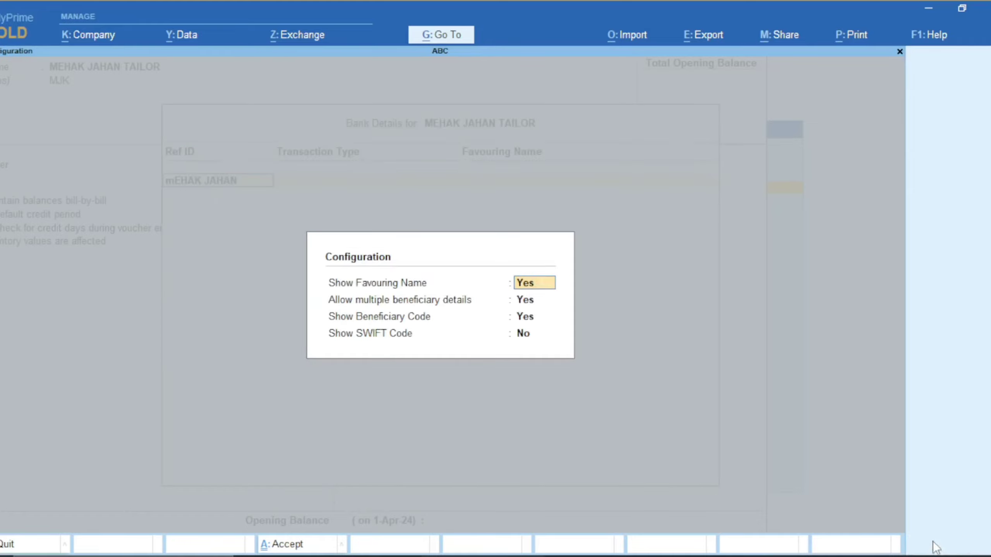
{"action": "key", "text": "Return"}
{"action": "key", "text": "Return"}
{"action": "key", "text": "Return"}
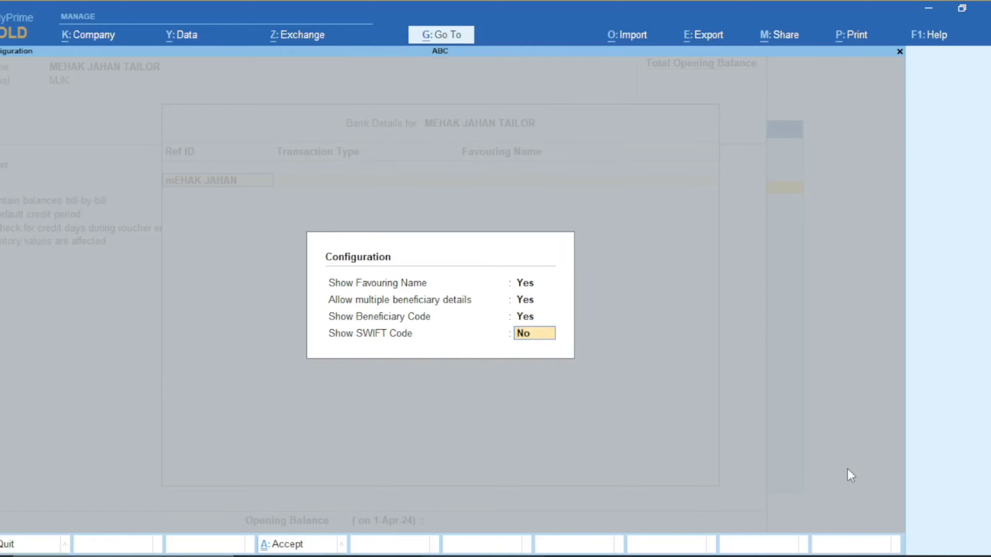
{"action": "key", "text": "Up"}
{"action": "key", "text": "Down"}
{"action": "key", "text": "Return"}
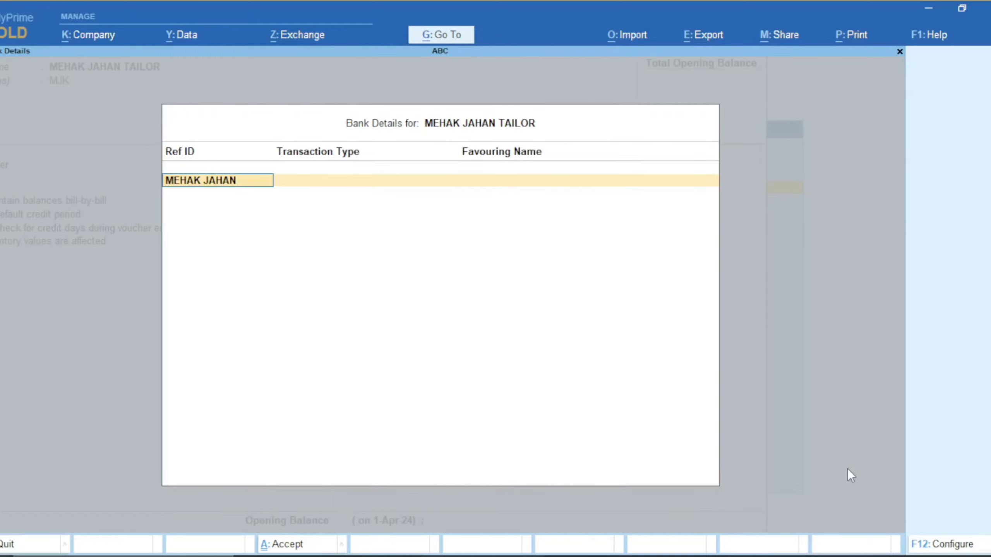
{"action": "key", "text": "Return"}
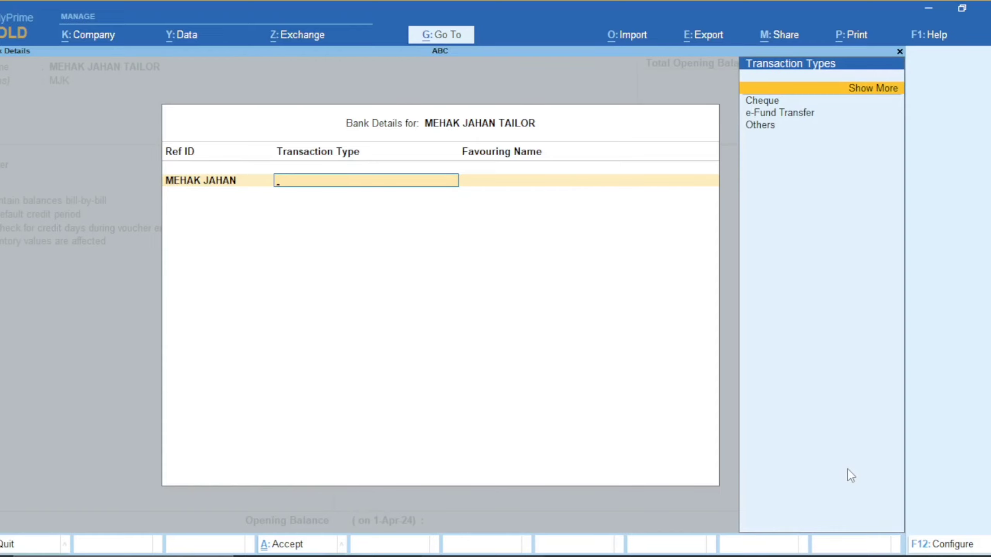
Try e-Fund Transfer and Cheque as the transaction type, then expand to all types
{"action": "key", "text": "Down"}
{"action": "key", "text": "Down"}
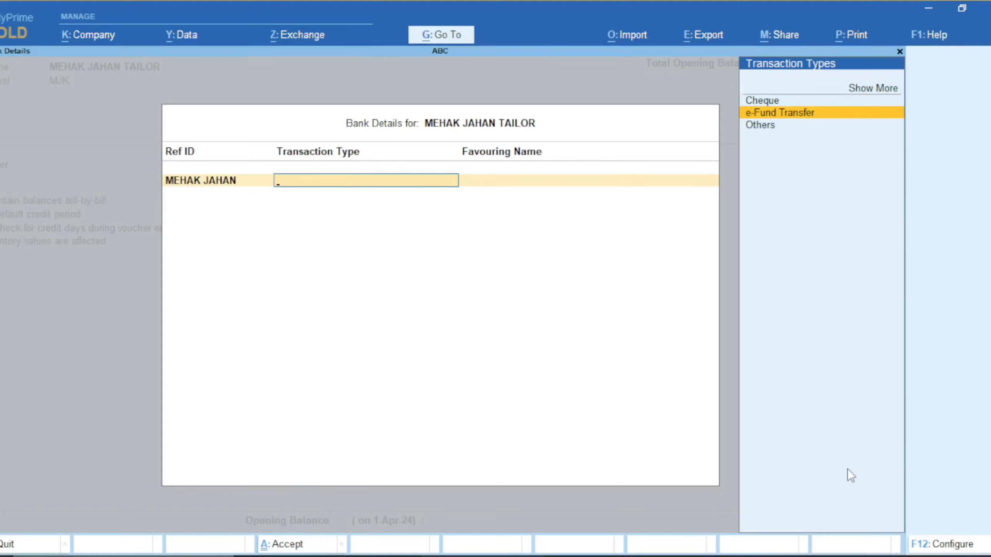
{"action": "key", "text": "Return"}
{"action": "key", "text": "BackSpace"}
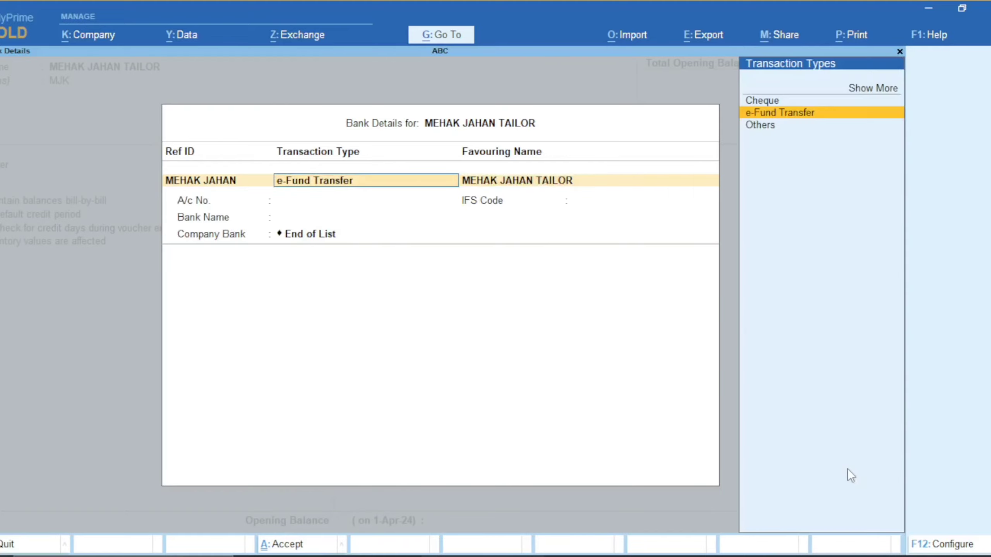
{"action": "key", "text": "Up"}
{"action": "key", "text": "Return"}
{"action": "key", "text": "BackSpace"}
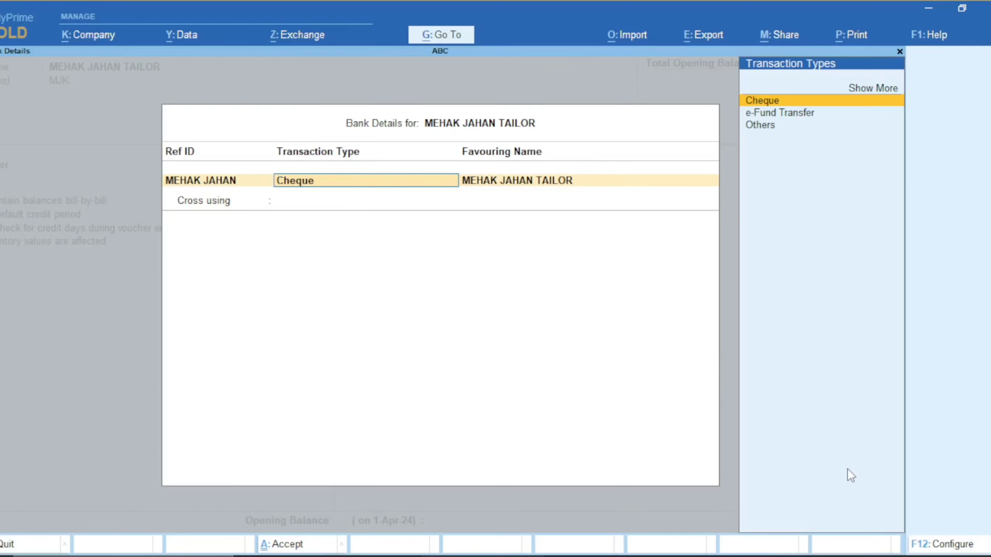
{"action": "key", "text": "Up"}
{"action": "key", "text": "Return"}
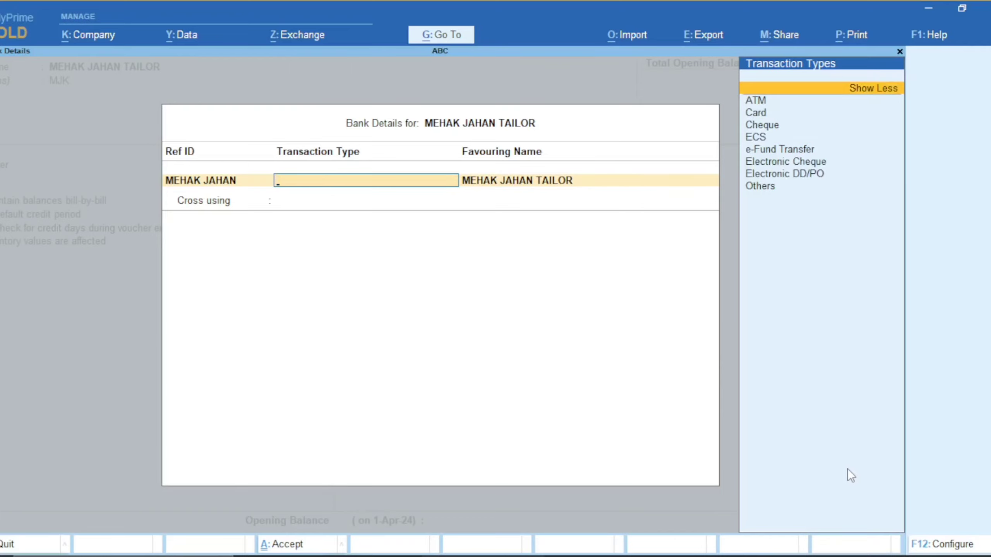
Browse the full transaction type list and settle on e-Fund Transfer
{"action": "key", "text": "Down"}
{"action": "key", "text": "Down"}
{"action": "key", "text": "Down"}
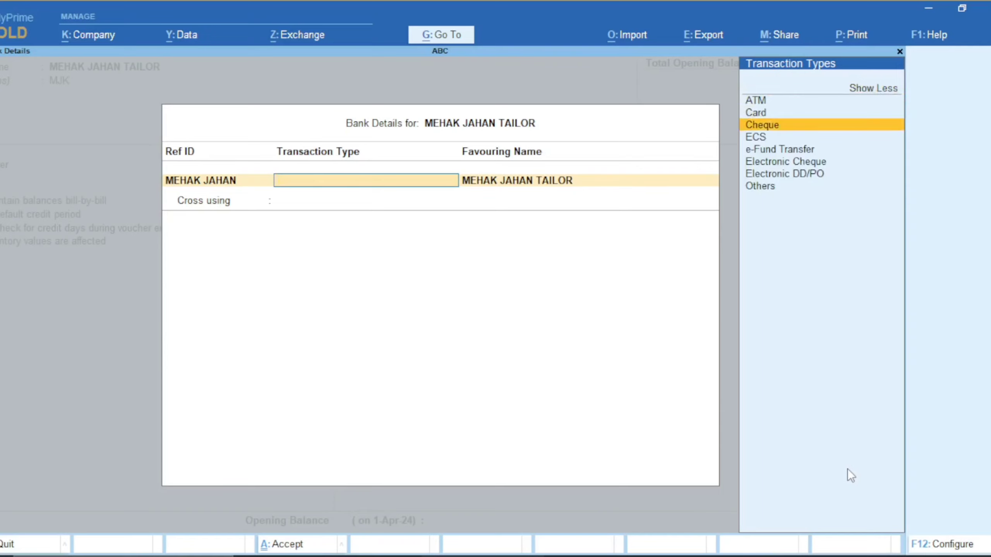
{"action": "key", "text": "Down"}
{"action": "key", "text": "Down"}
{"action": "key", "text": "Down"}
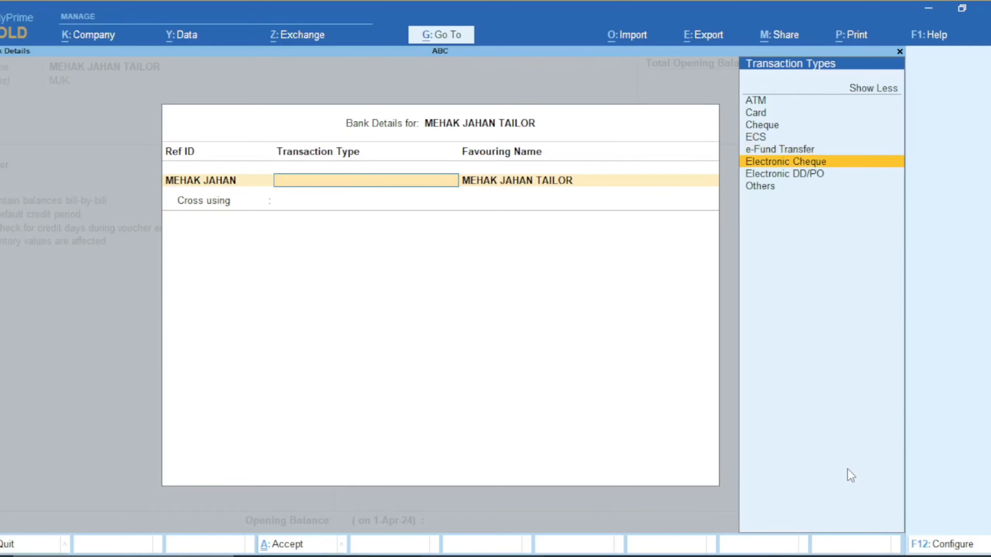
{"action": "key", "text": "Down"}
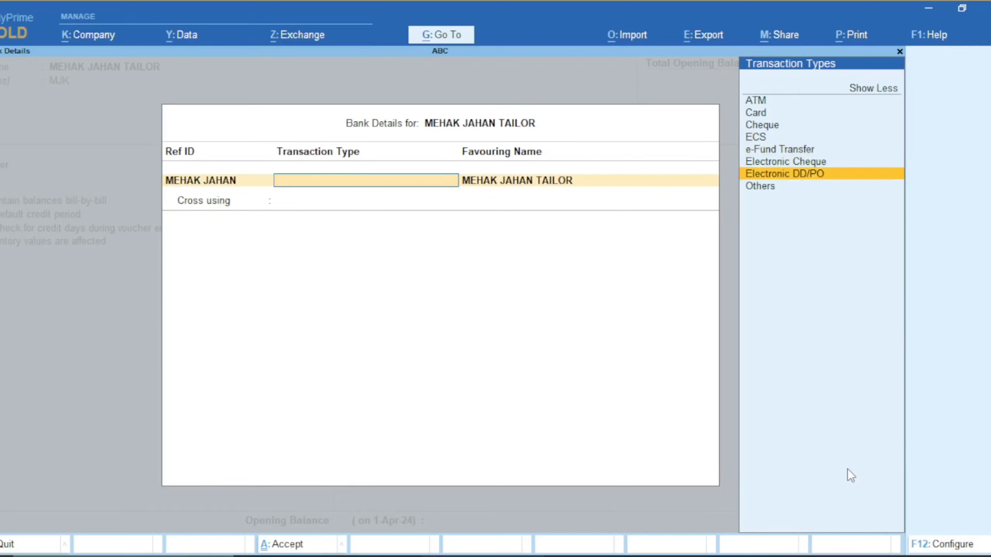
{"action": "key", "text": "Down"}
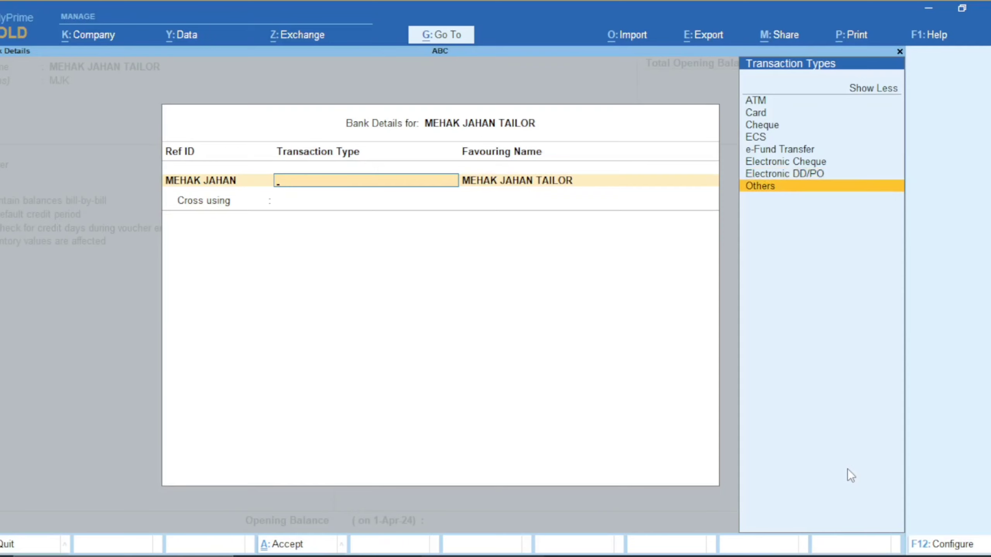
{"action": "key", "text": "Return"}
{"action": "key", "text": "BackSpace"}
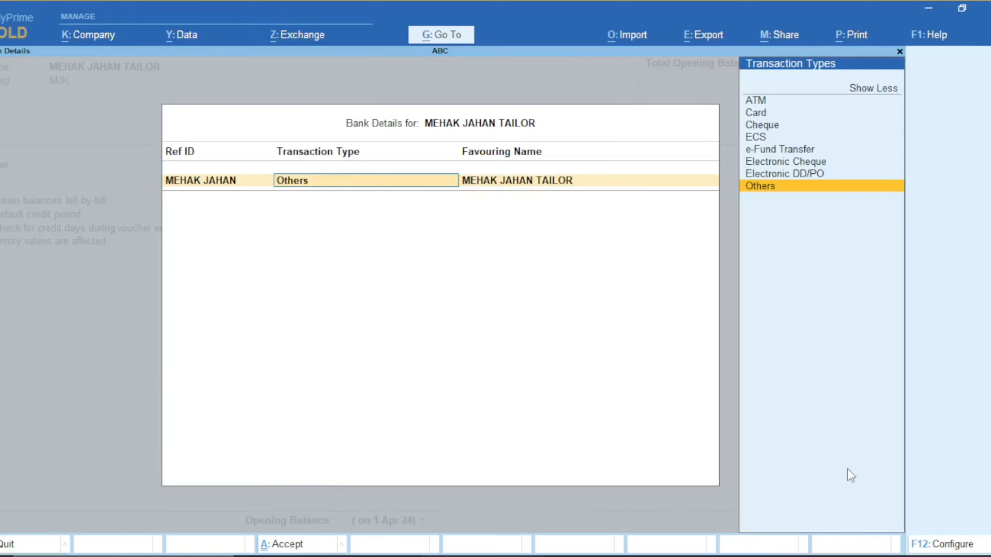
{"action": "key", "text": "Up"}
{"action": "key", "text": "Up"}
{"action": "key", "text": "Up"}
{"action": "key", "text": "Up"}
{"action": "key", "text": "Up"}
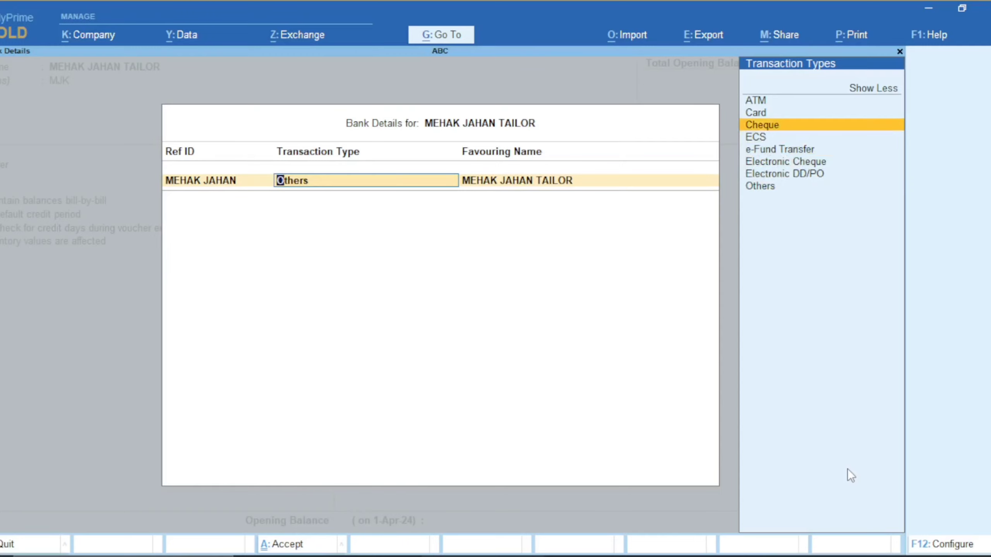
{"action": "key", "text": "Down"}
{"action": "key", "text": "Down"}
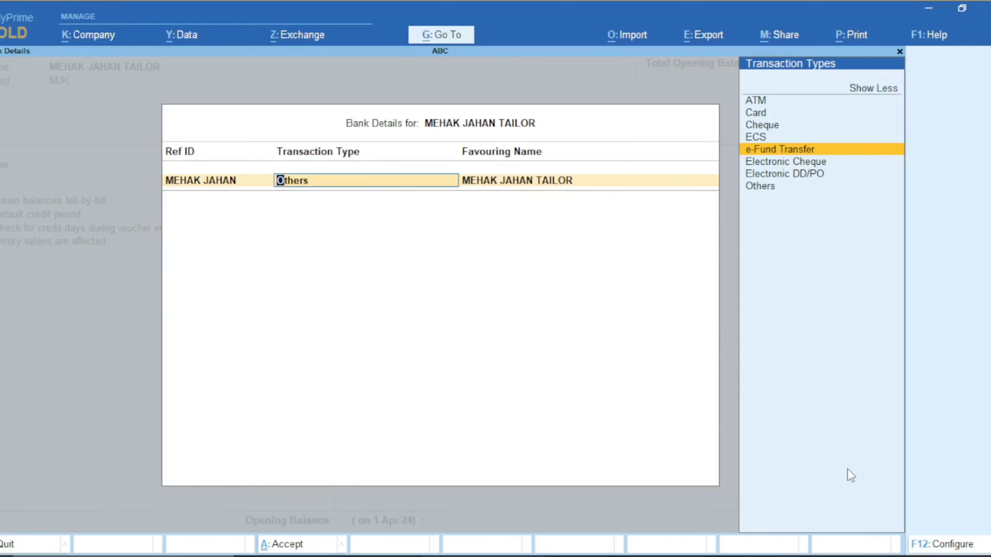
{"action": "key", "text": "Return"}
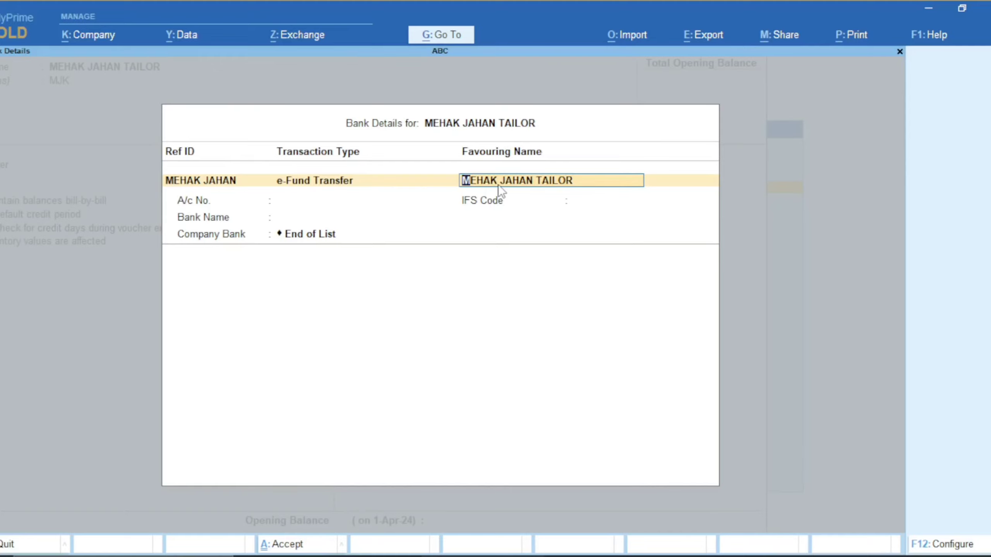
Keep the favouring name and enter the supplier's bank account number
{"action": "key", "text": "Return"}
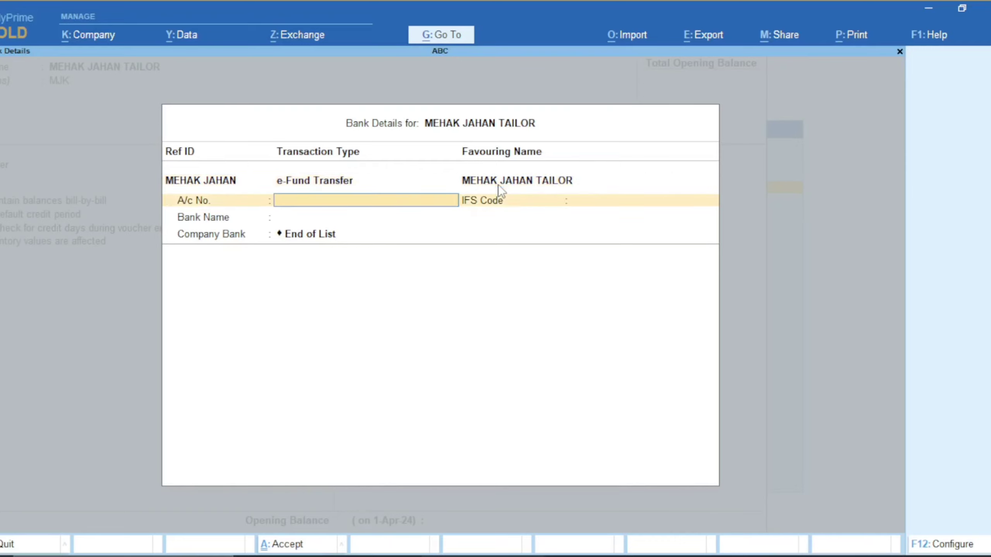
{"action": "type", "text": "01"}
{"action": "type", "text": "3"}
{"action": "key", "text": "BackSpace"}
{"action": "key", "text": "BackSpace"}
{"action": "key", "text": "BackSpace"}
{"action": "type", "text": "325824"}
{"action": "key", "text": "BackSpace"}
{"action": "key", "text": "BackSpace"}
{"action": "key", "text": "BackSpace"}
{"action": "key", "text": "BackSpace"}
{"action": "key", "text": "BackSpace"}
{"action": "key", "text": "BackSpace"}
{"action": "key", "text": "Return"}
Enter IFS Code SBIN0003812, choose State Bank of India (India), and accept End of List
{"action": "type", "text": "SBIN"}
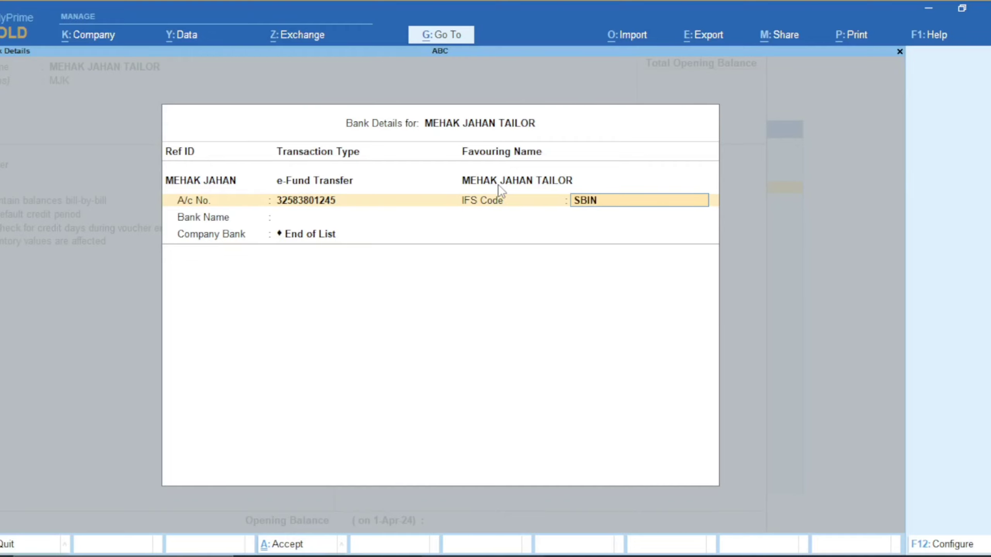
{"action": "type", "text": "0003812"}
{"action": "key", "text": "Return"}
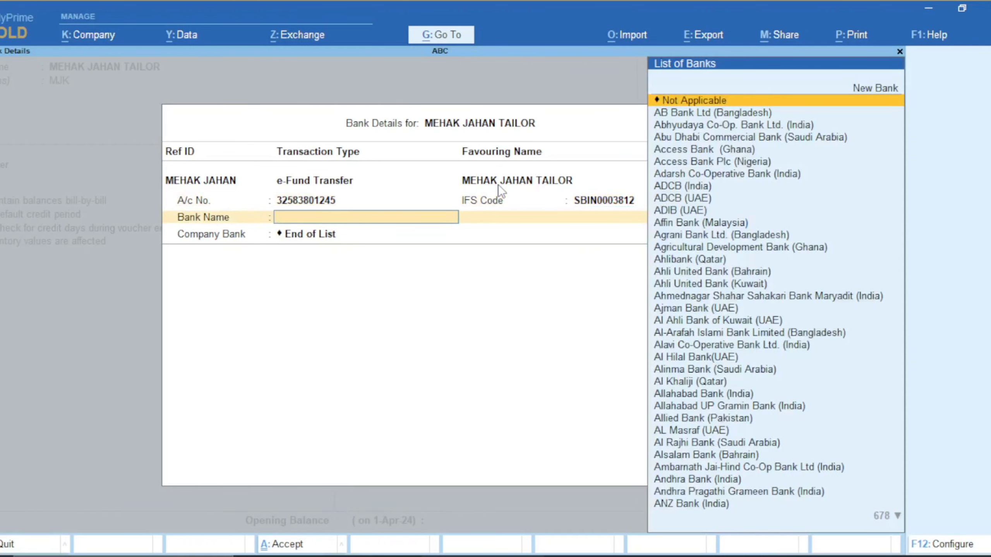
{"action": "type", "text": "STATE"}
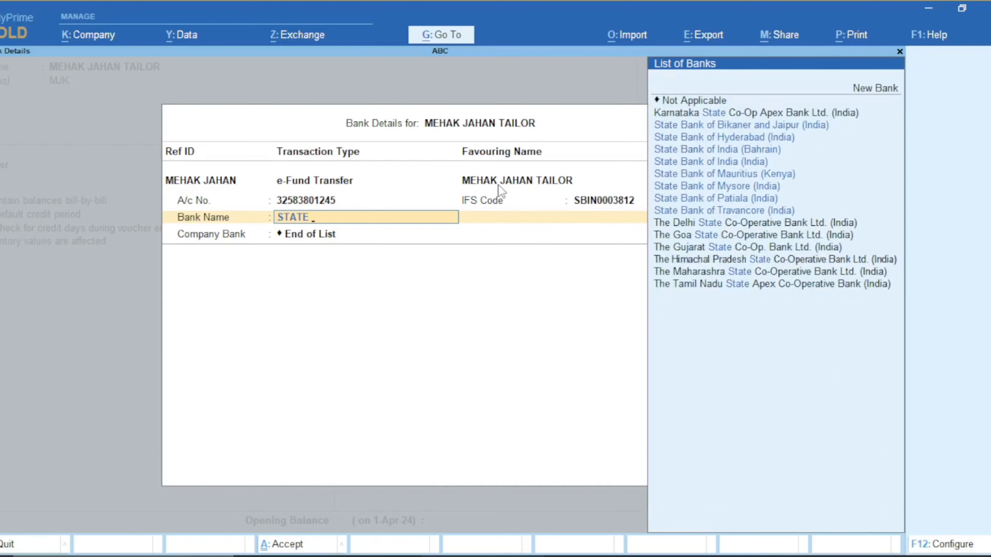
{"action": "type", "text": " O"}
{"action": "key", "text": "BackSpace"}
{"action": "type", "text": "BANK OF INDIA"}
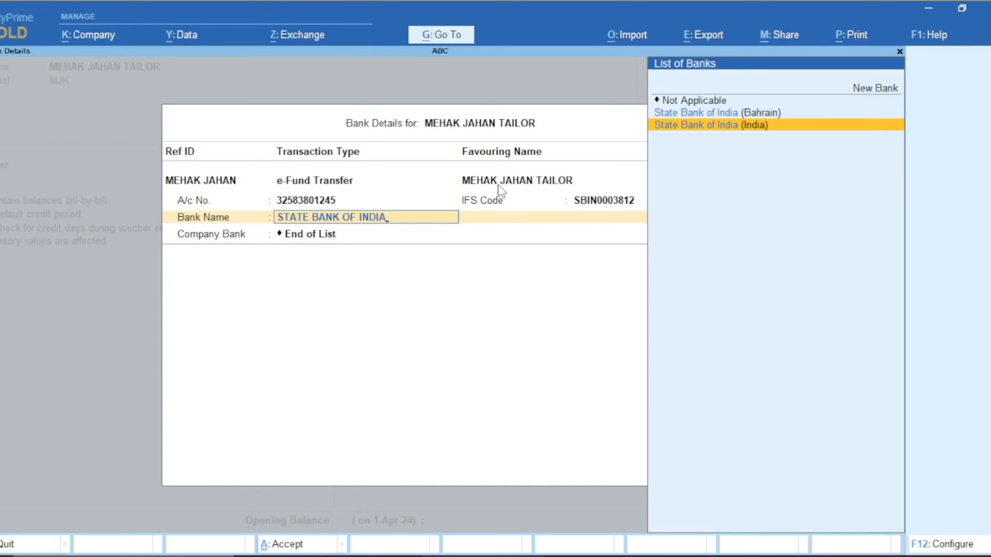
{"action": "key", "text": "Return"}
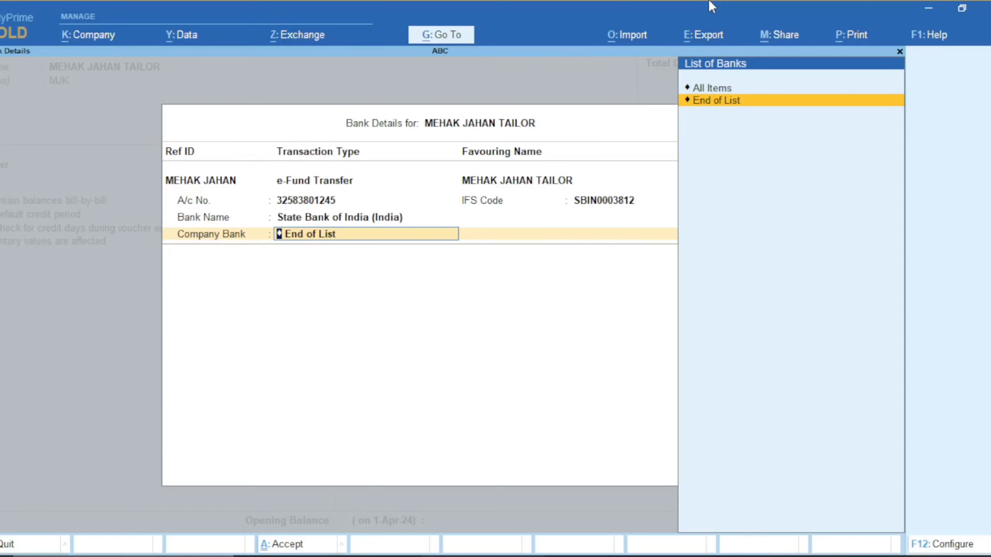
{"action": "key", "text": "Return"}
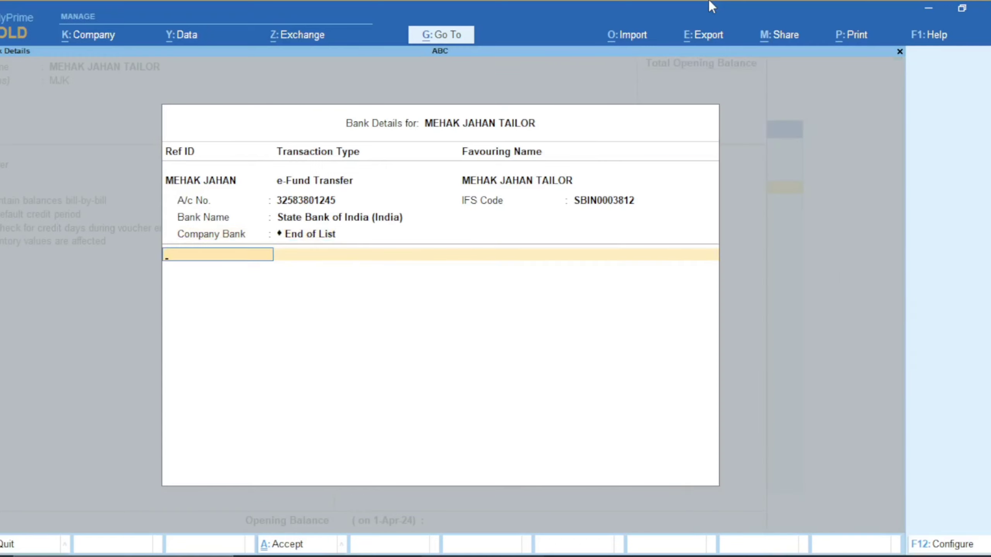
Close bank details, skip PAN, and select Unregistered/Consumer registration with no GSTIN/UIN
{"action": "key", "text": "Return"}
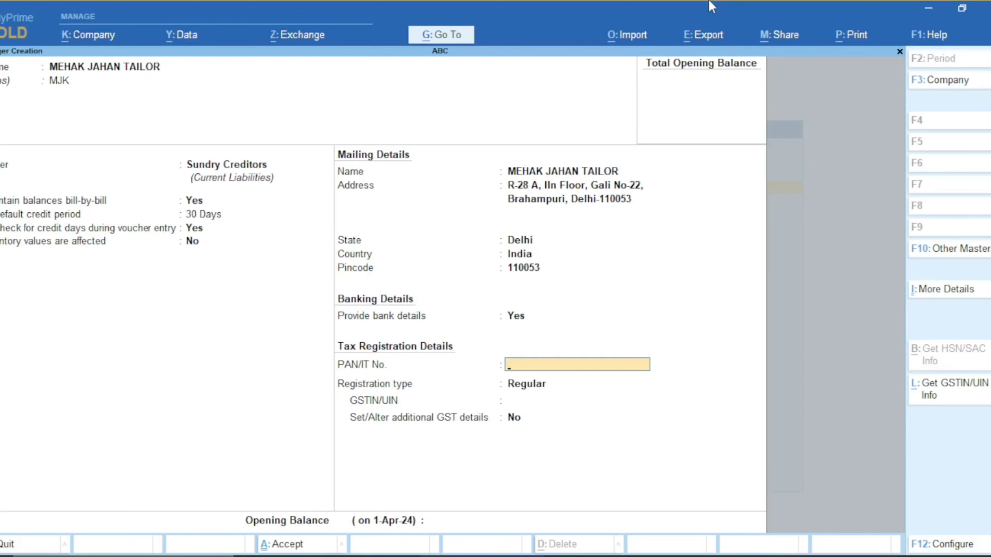
{"action": "key", "text": "Return"}
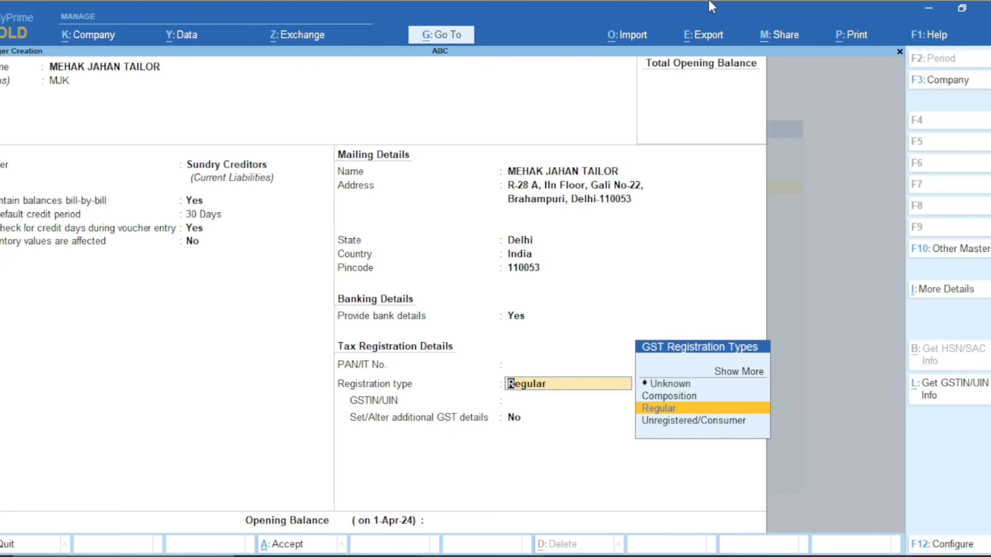
{"action": "key", "text": "Up"}
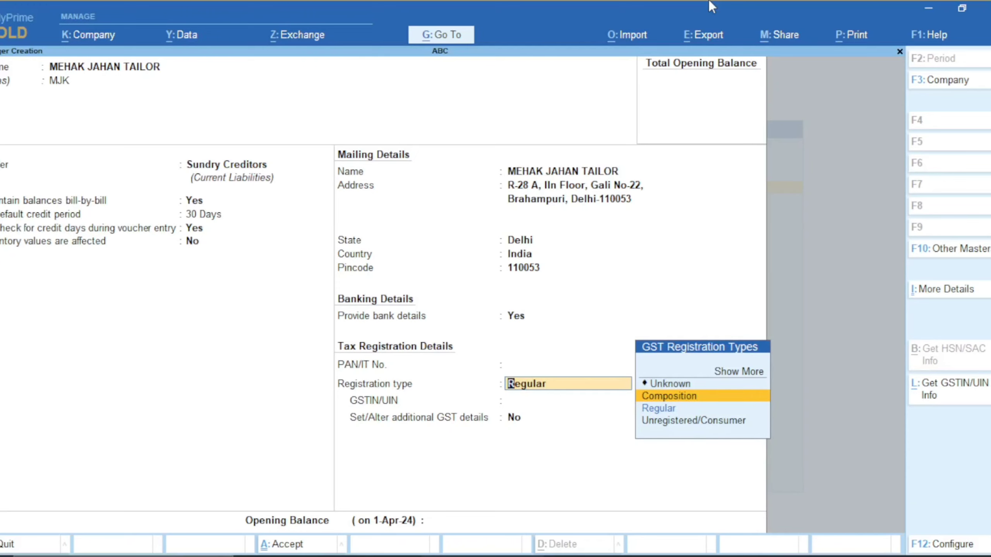
{"action": "key", "text": "Down"}
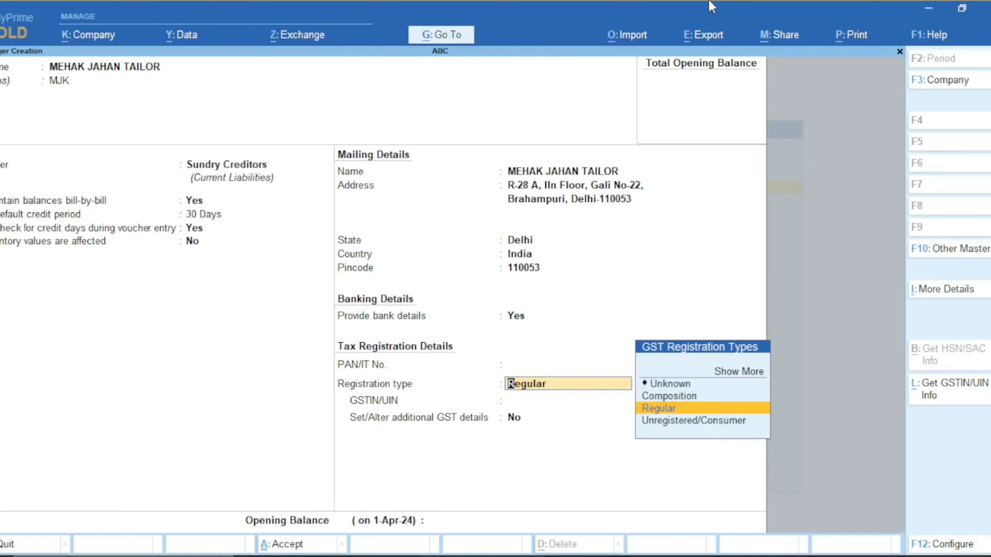
{"action": "key", "text": "Down"}
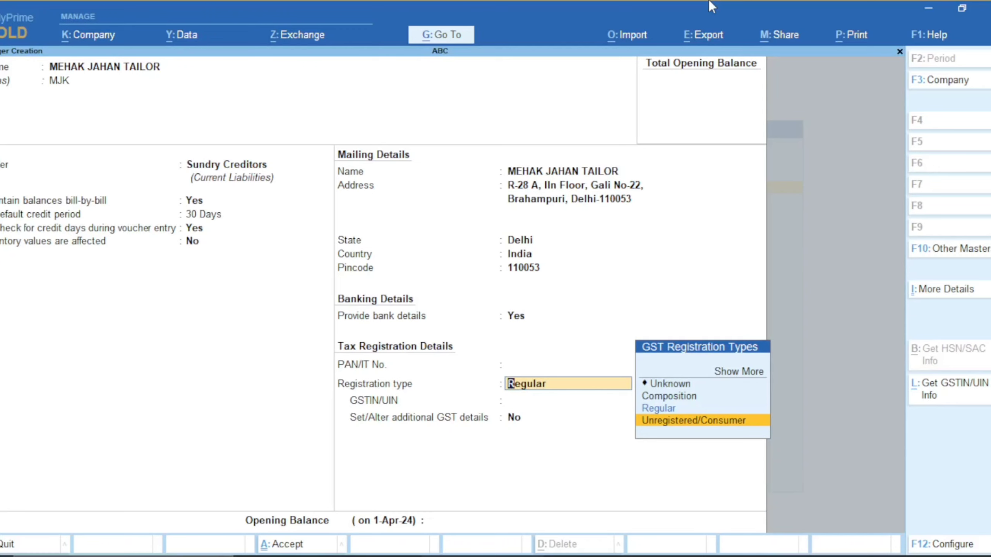
{"action": "key", "text": "Up"}
{"action": "key", "text": "Return"}
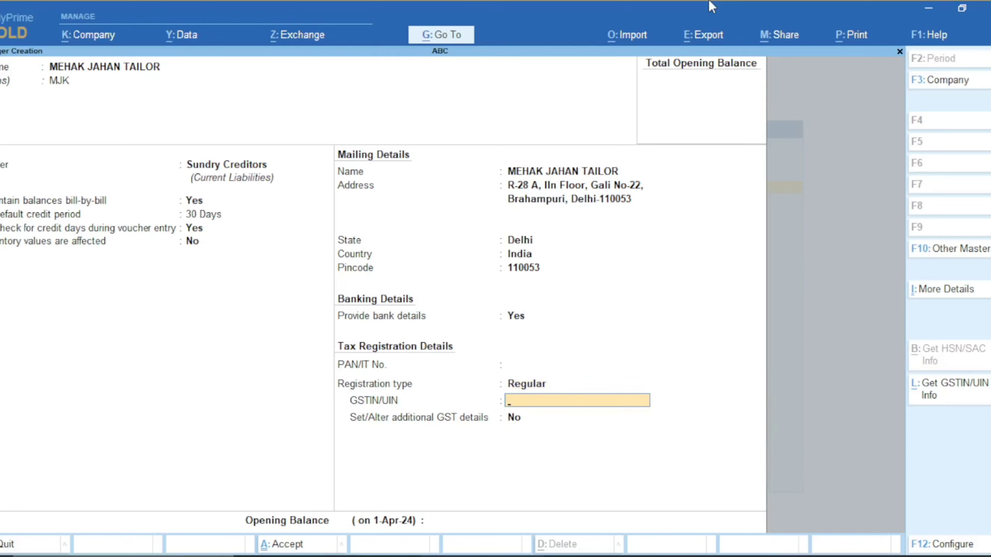
{"action": "key", "text": "BackSpace"}
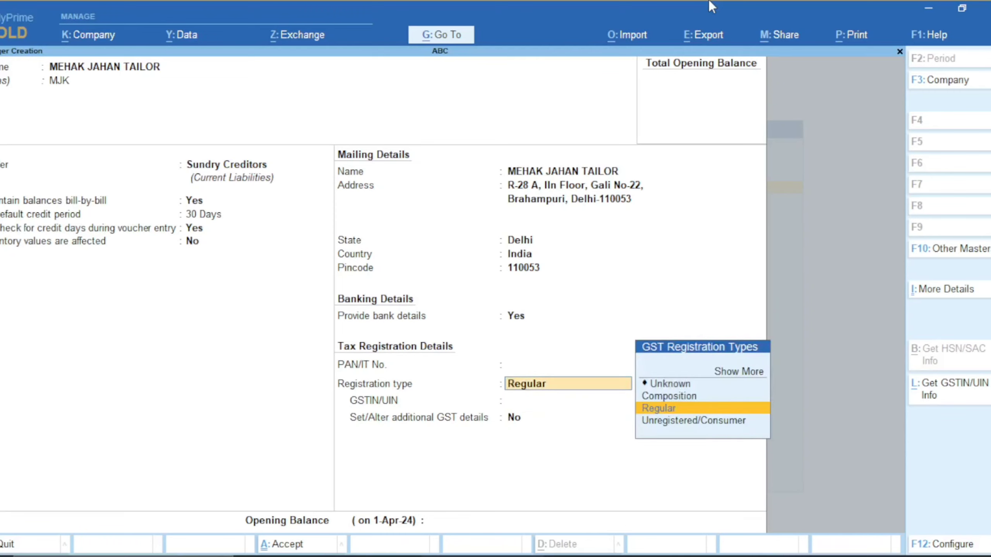
{"action": "key", "text": "Down"}
{"action": "key", "text": "Return"}
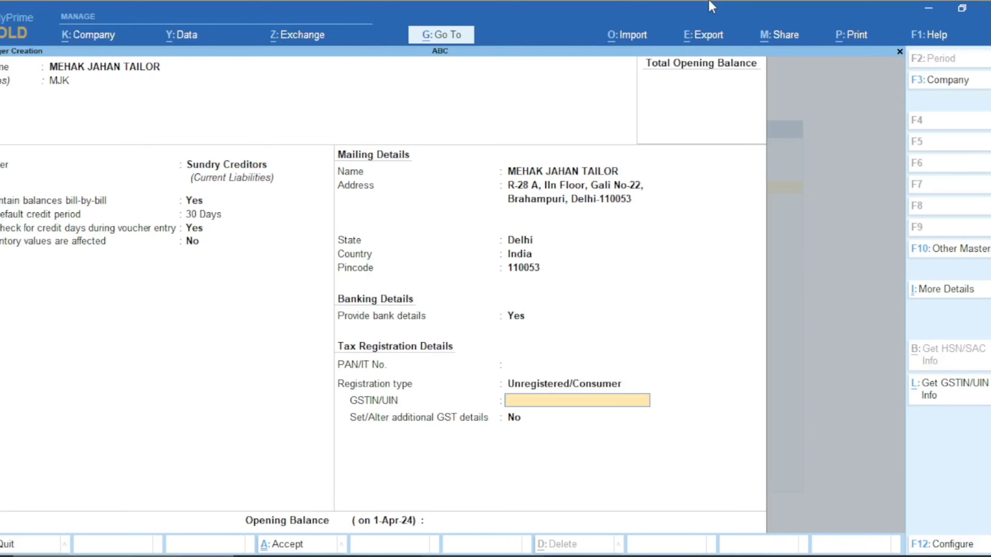
{"action": "key", "text": "Return"}
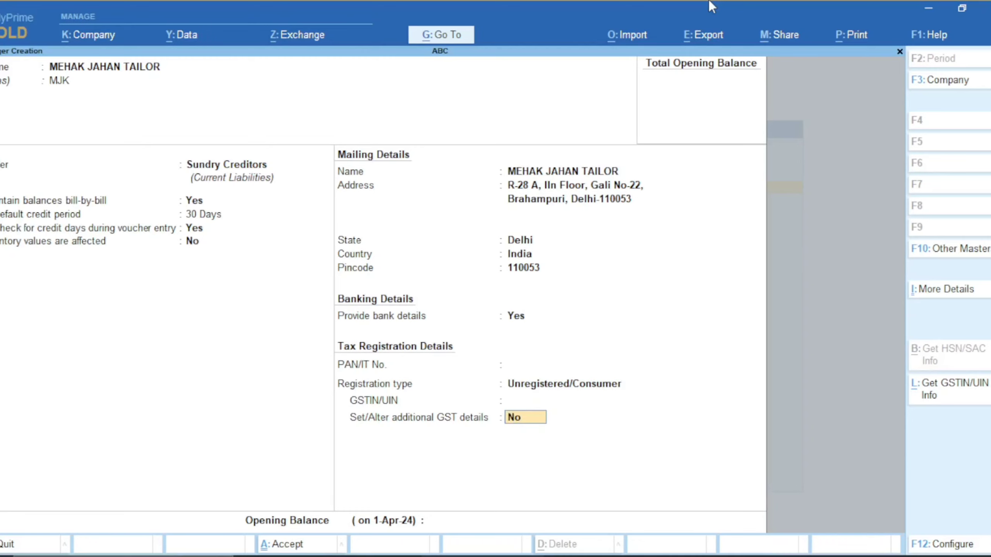
Turn on additional GST details with Delhi as place of supply, then back out of that screen
{"action": "type", "text": "Y"}
{"action": "key", "text": "Return"}
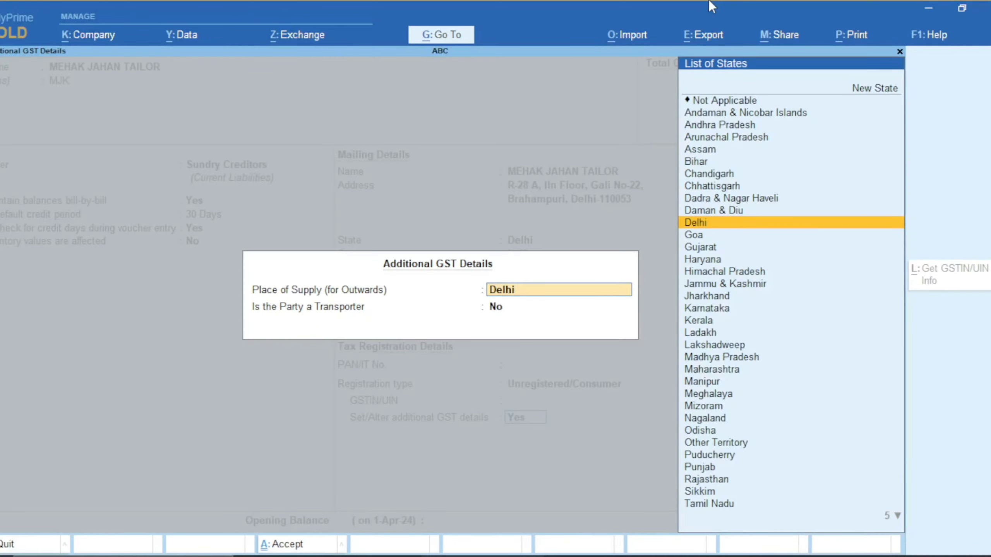
{"action": "key", "text": "Return"}
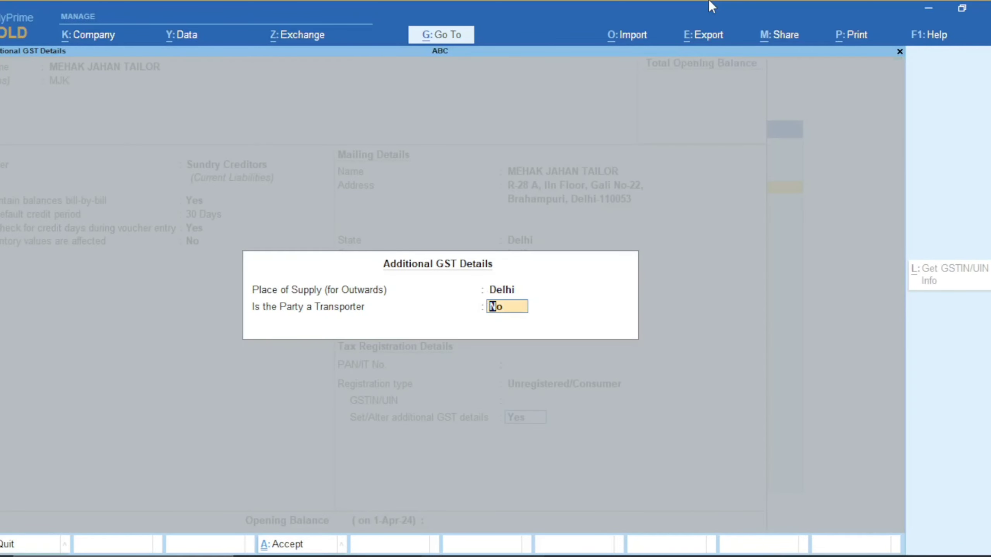
{"action": "key", "text": "BackSpace"}
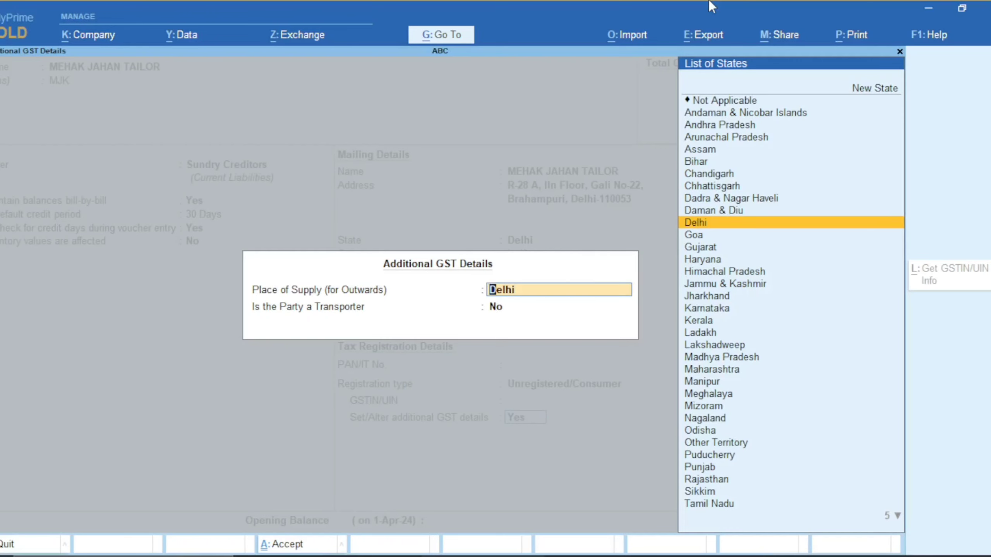
{"action": "key", "text": "Escape"}
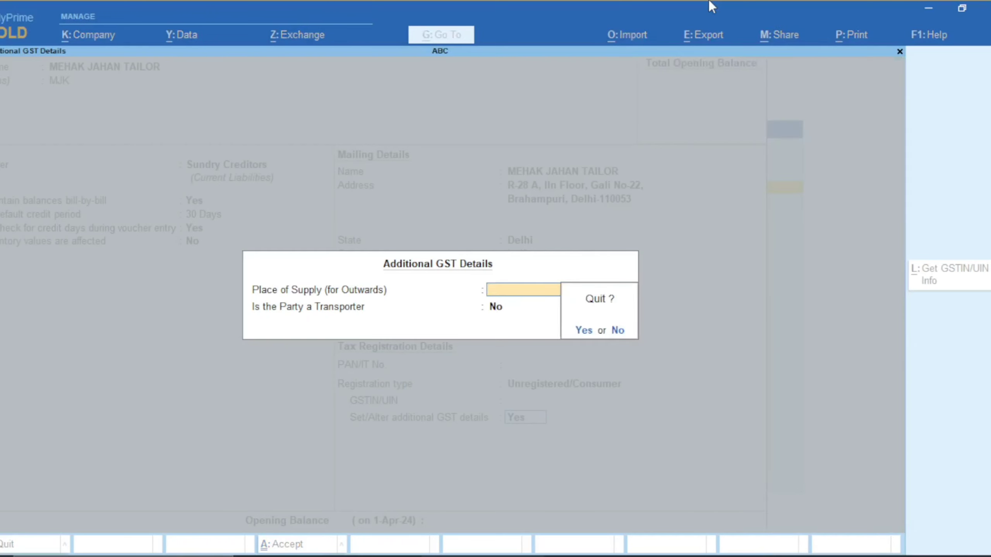
{"action": "key", "text": "y"}
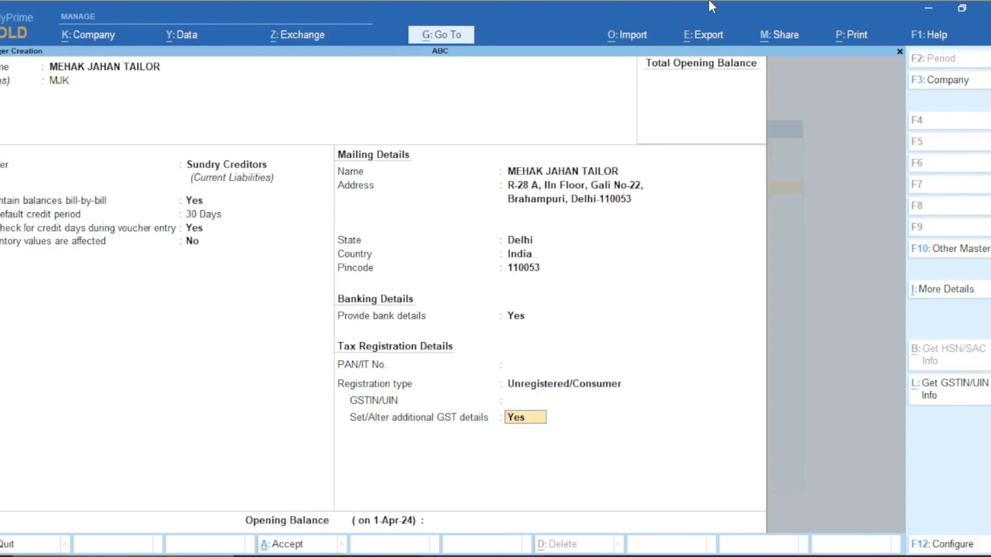
Re-enter additional GST details, keep Delhi as place of supply and mark the party not a transporter
{"action": "key", "text": "Return"}
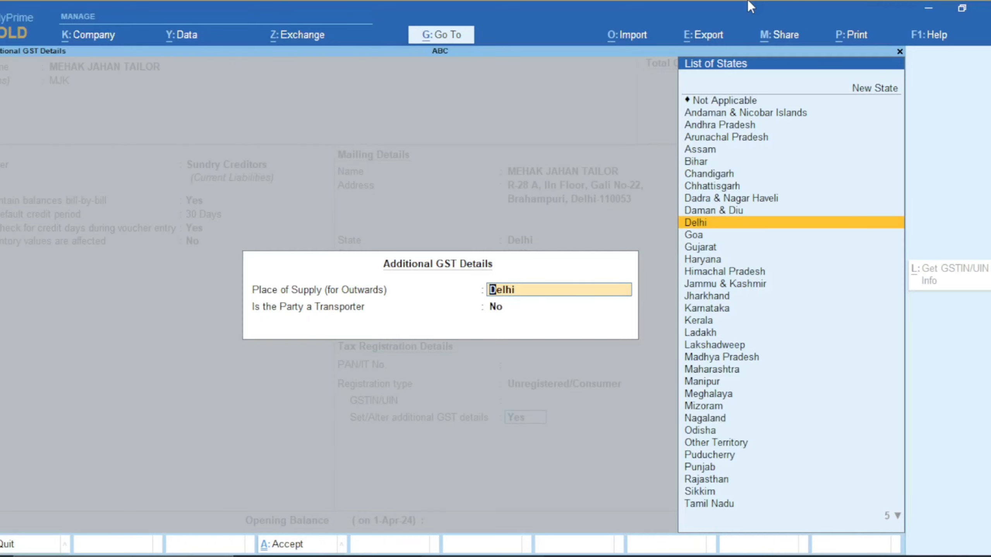
{"action": "key", "text": "Return"}
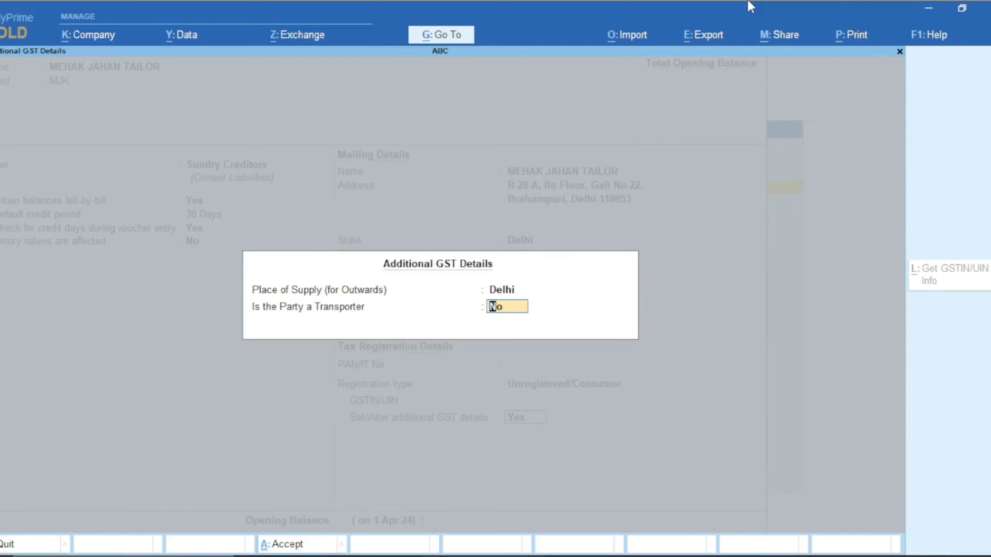
{"action": "type", "text": "y"}
{"action": "key", "text": "Return"}
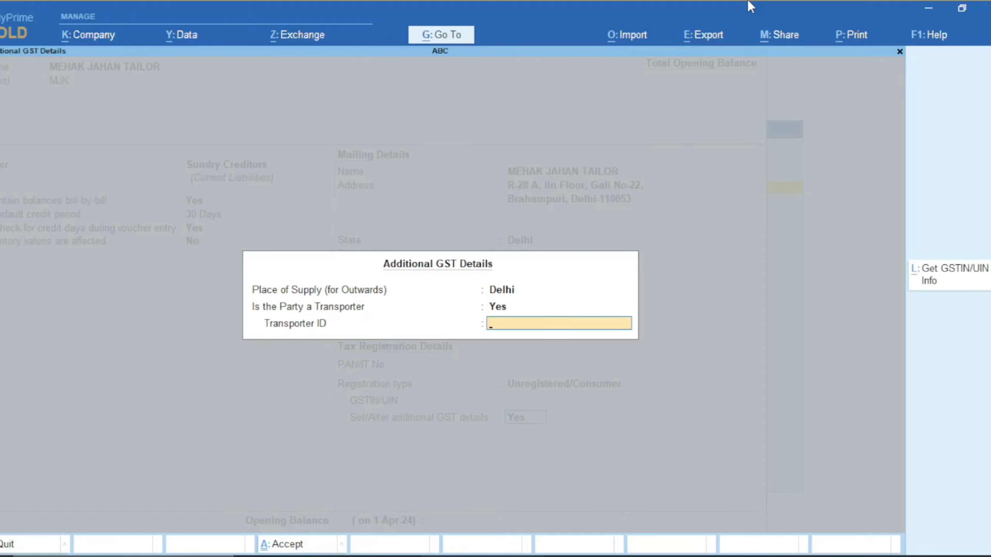
{"action": "key", "text": "BackSpace"}
{"action": "type", "text": "n"}
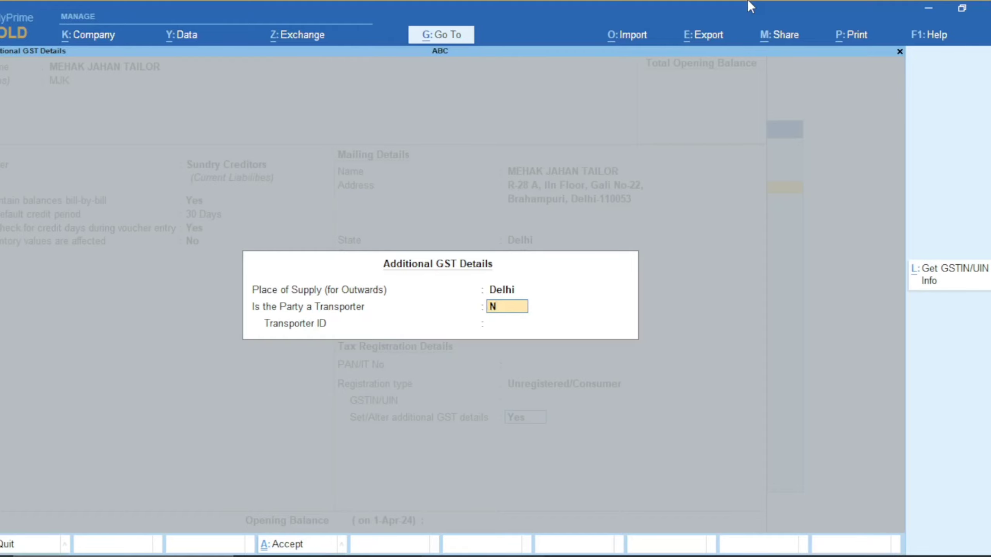
{"action": "key", "text": "Return"}
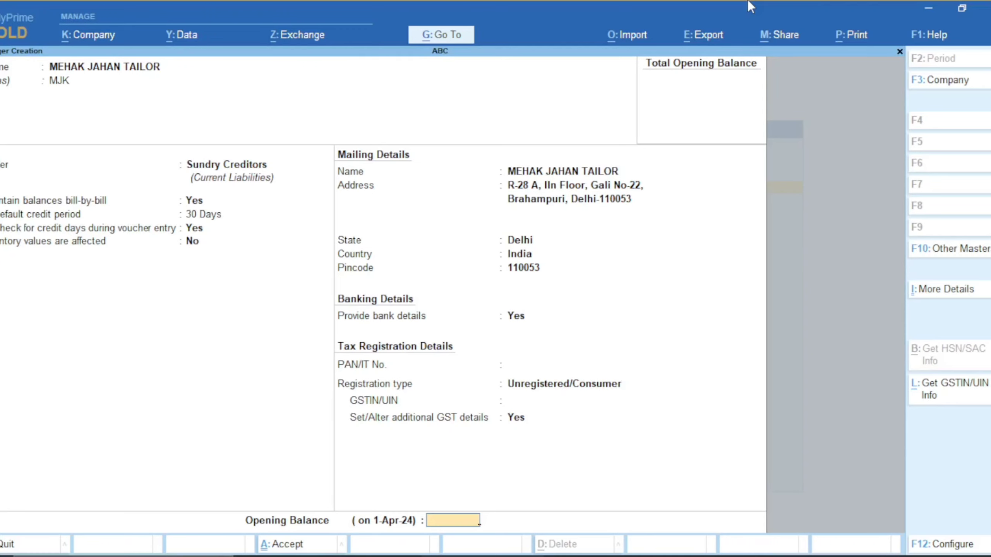
{"action": "key", "text": "Return"}
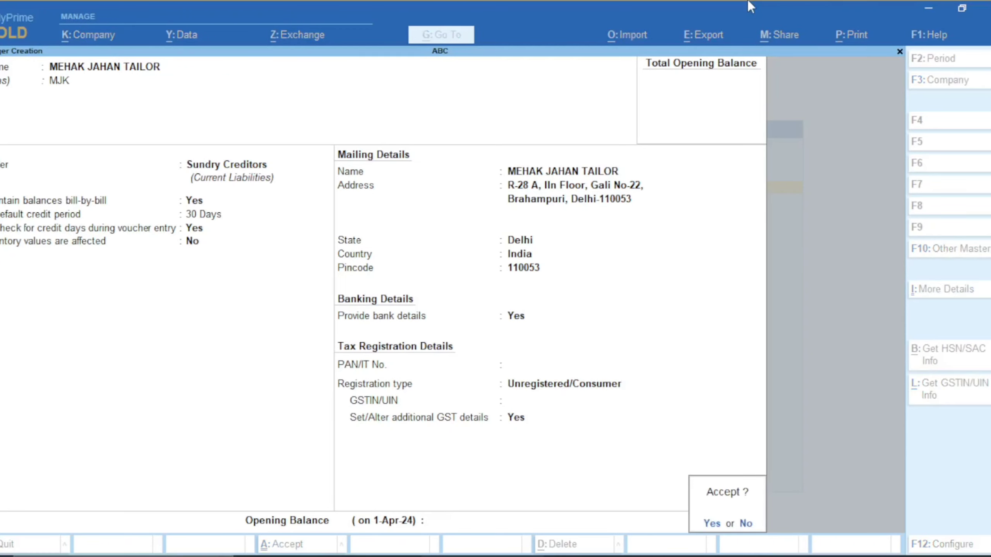
{"action": "key", "text": "Return"}
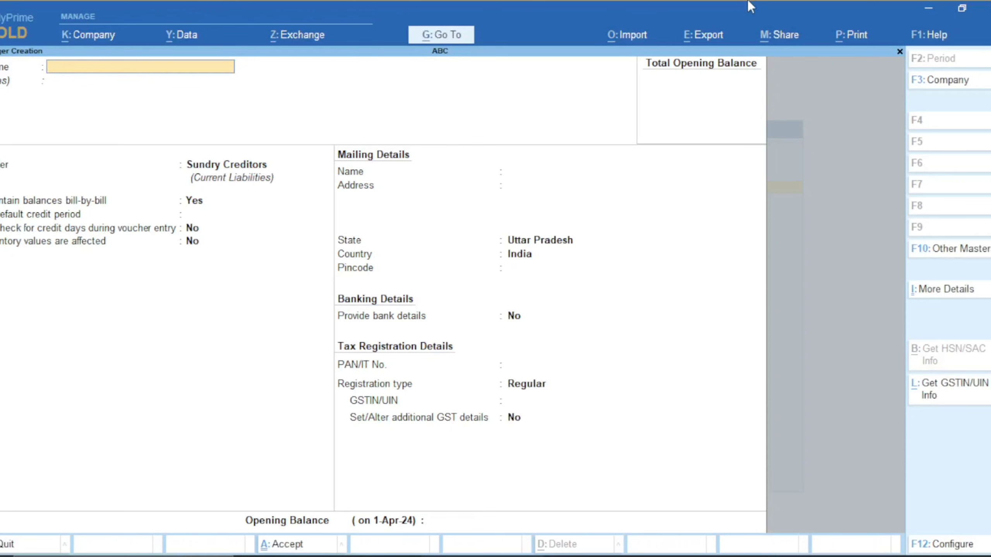
{"action": "key", "text": "Escape"}
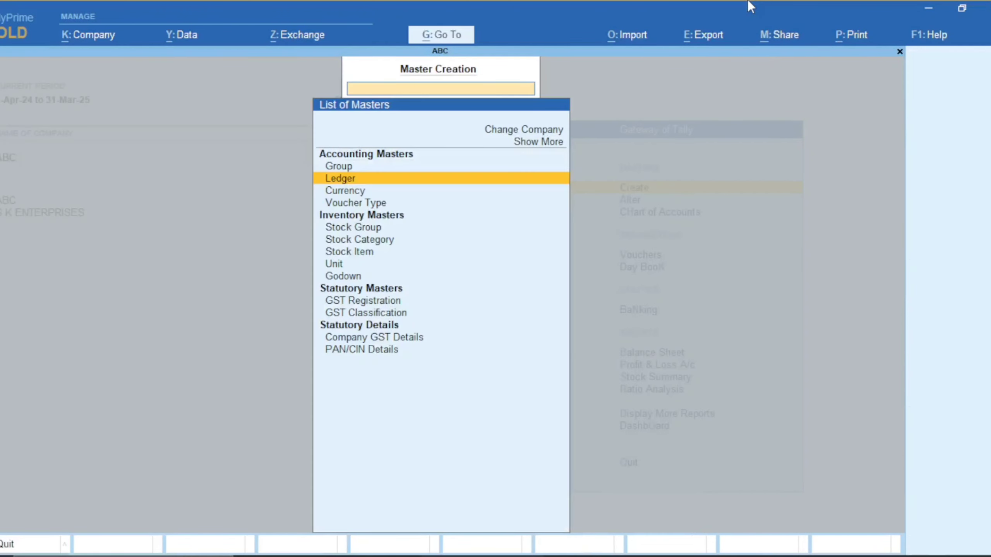
{"action": "key", "text": "Escape"}
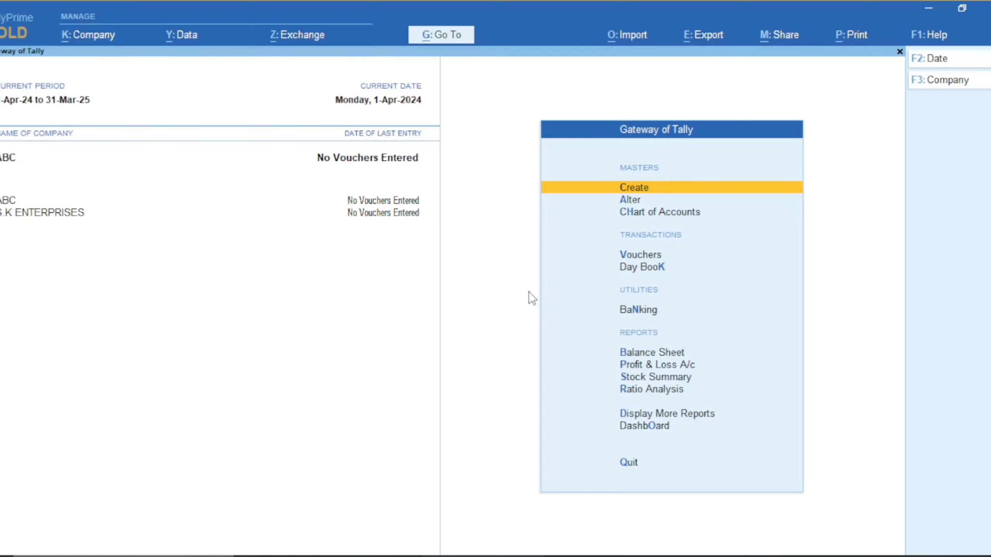
{"action": "key", "text": "Down"}
{"action": "key", "text": "Down"}
{"action": "key", "text": "Down"}
{"action": "key", "text": "Up"}
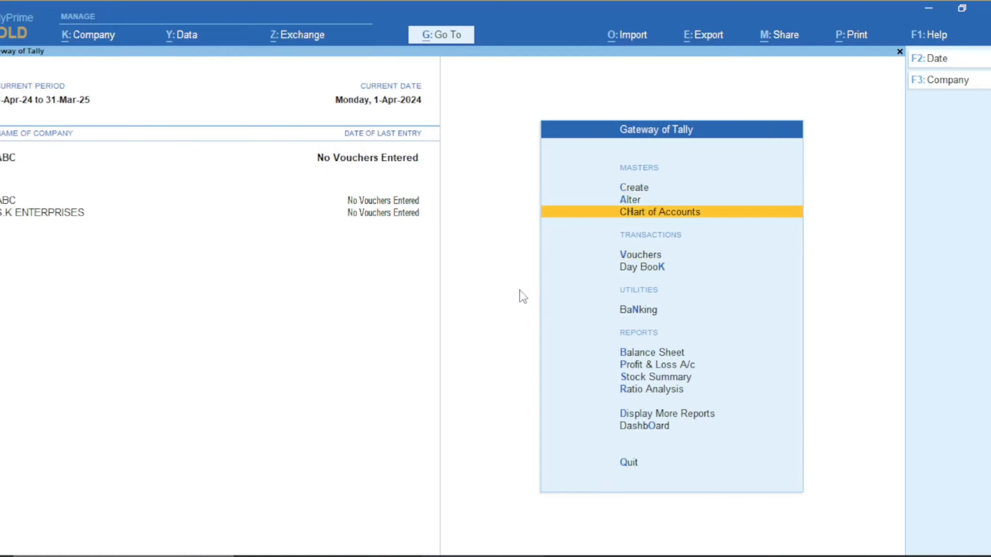
{"action": "key", "text": "Up"}
{"action": "key", "text": "Return"}
{"action": "key", "text": "Down"}
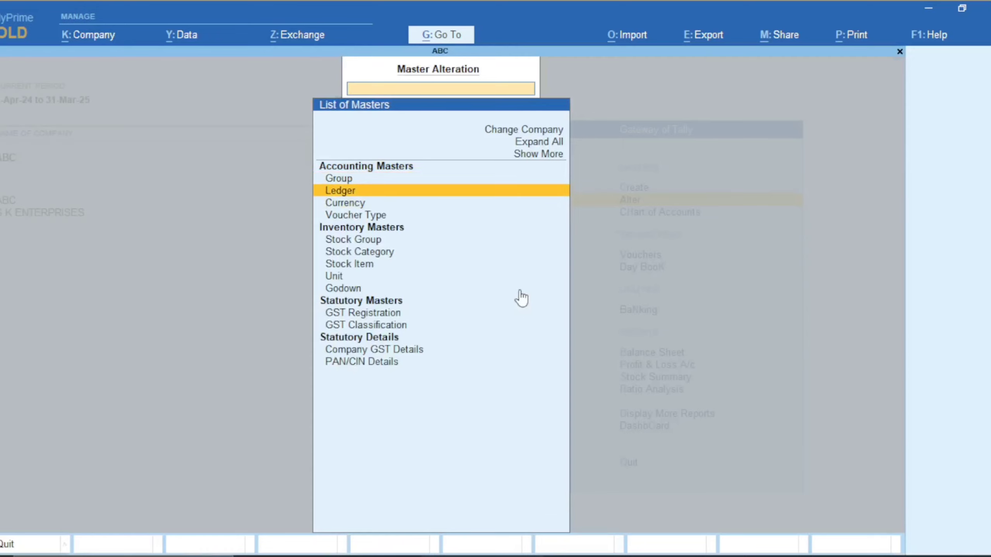
{"action": "key", "text": "Return"}
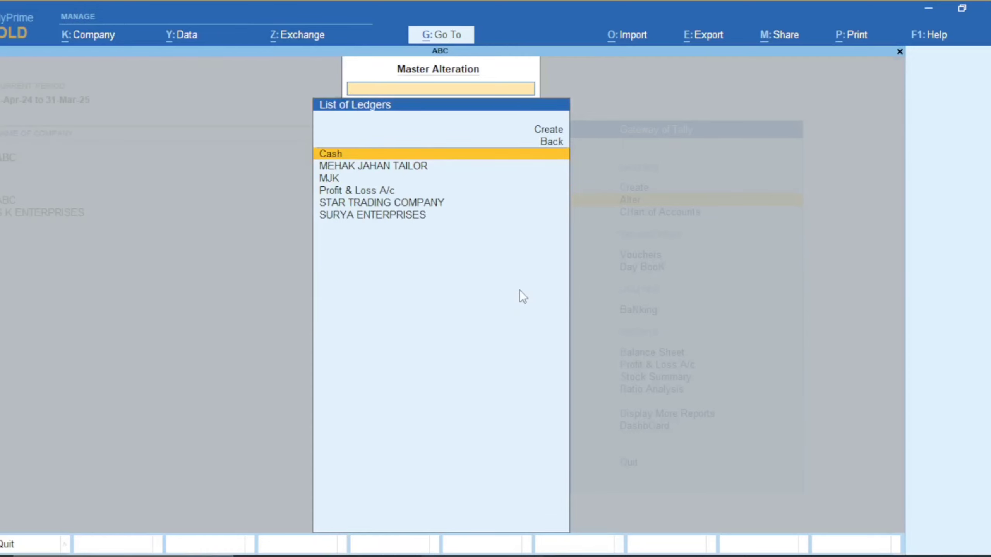
{"action": "key", "text": "Down"}
{"action": "key", "text": "Down"}
{"action": "key", "text": "Up"}
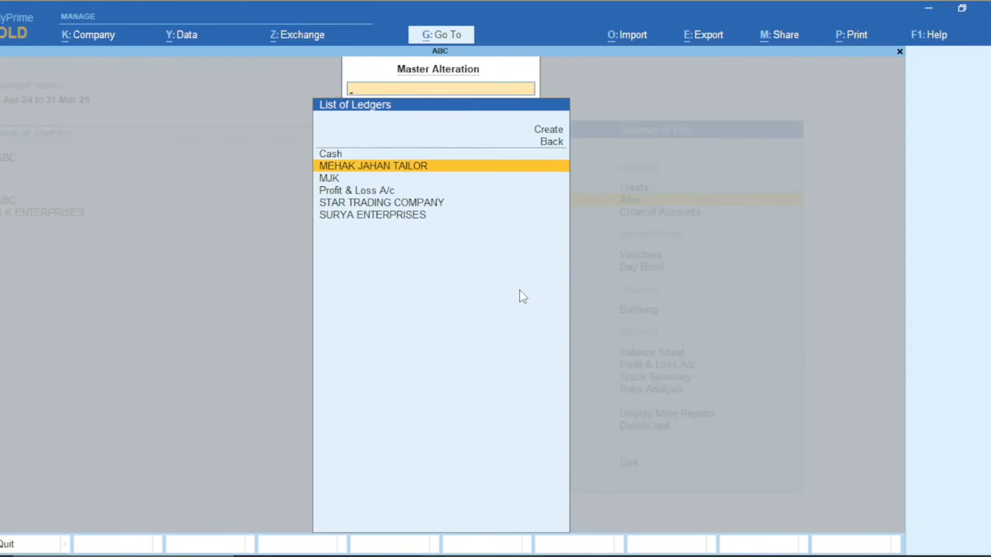
{"action": "key", "text": "Return"}
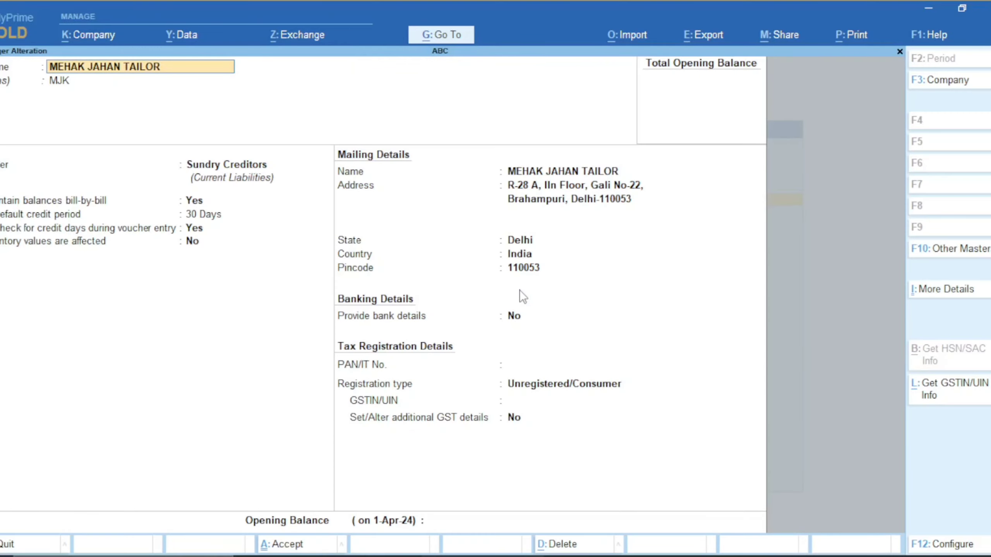
Quit the ledger alteration screen without saving any changes
{"action": "key", "text": "Escape"}
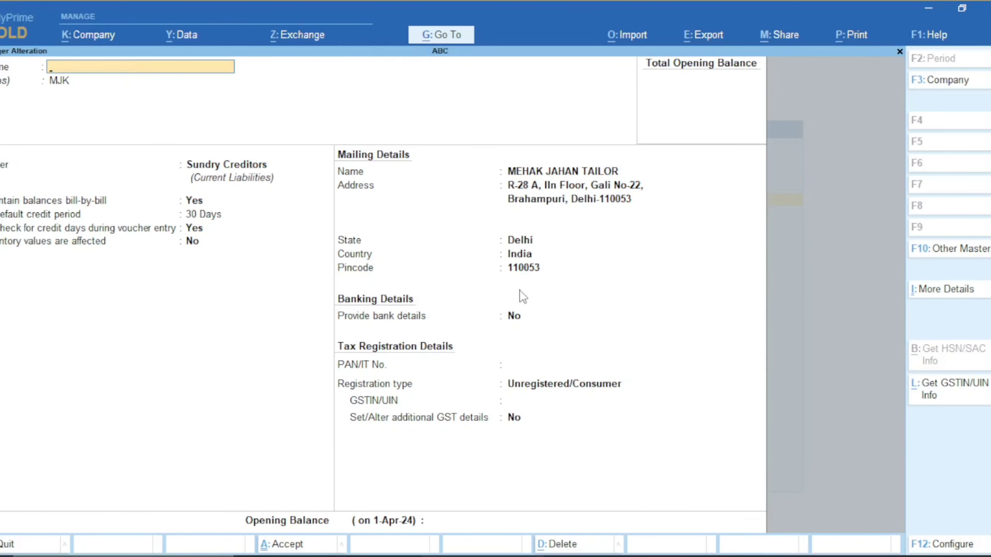
{"action": "key", "text": "Escape"}
{"action": "key", "text": "y"}
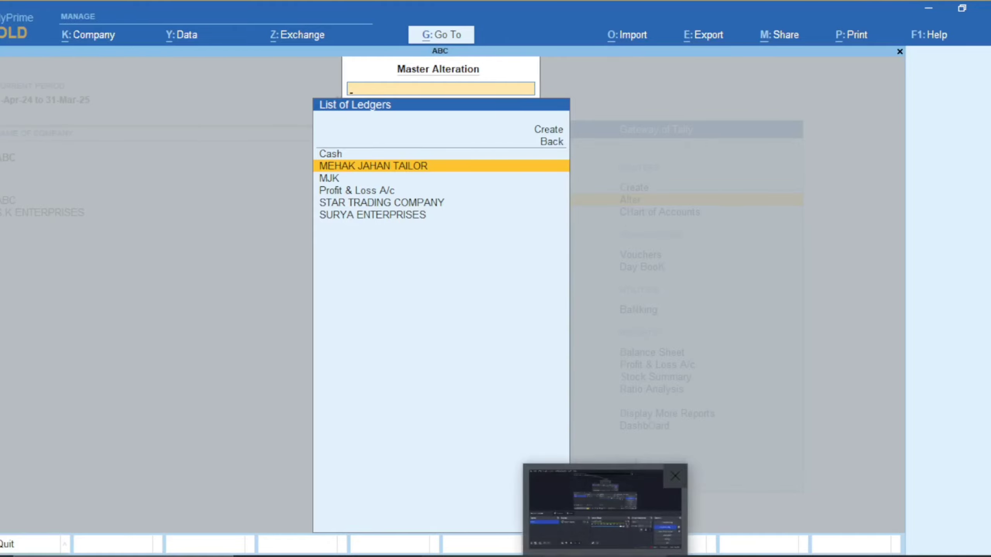
{"action": "left_click", "coordinate": [605, 556]}
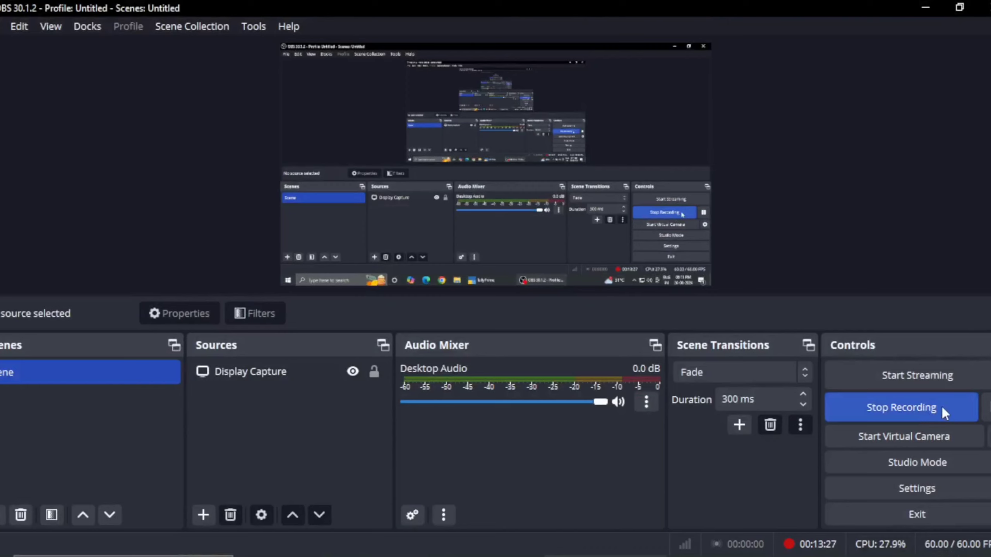